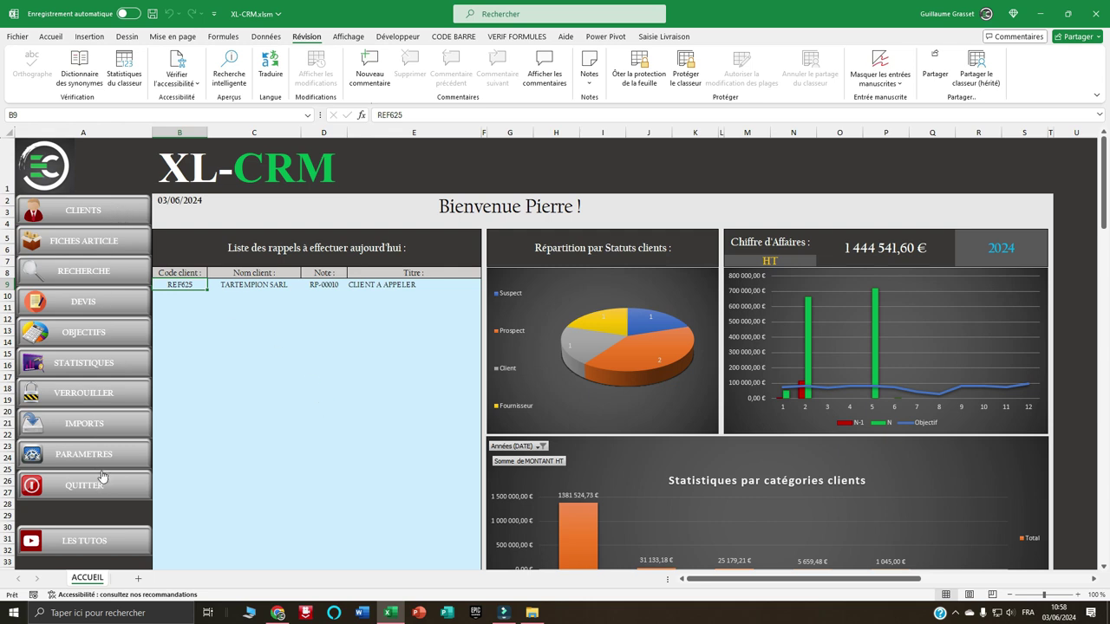
# - Examine the home sheet's dashboard charts, from client status distribution down to the top clients chart
pyautogui.click(86, 551)
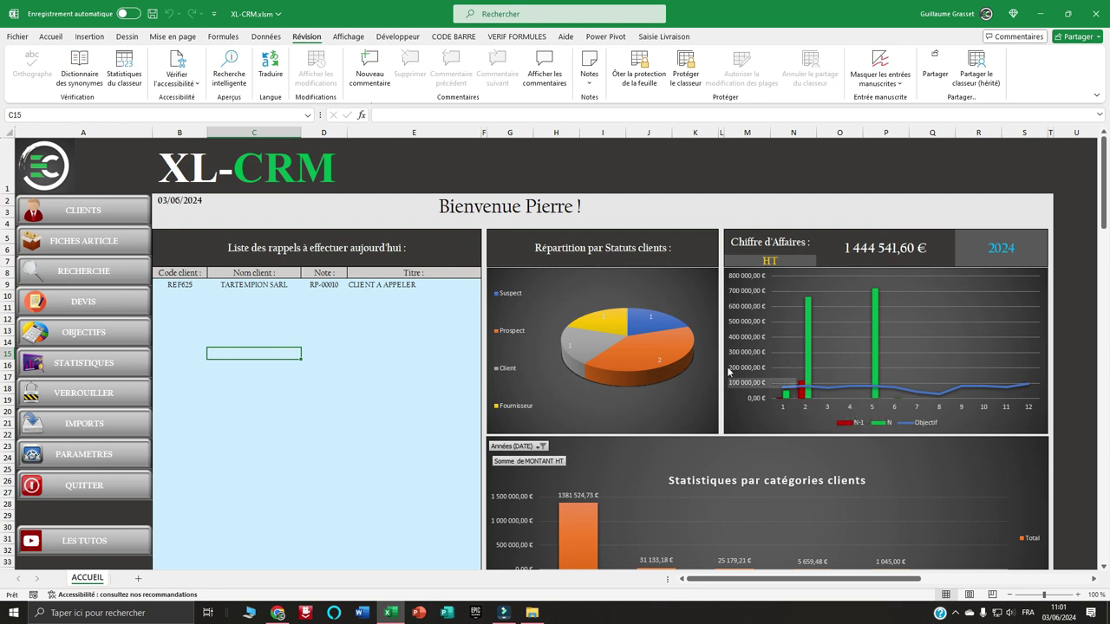
pyautogui.scroll(-2, 712, 359)
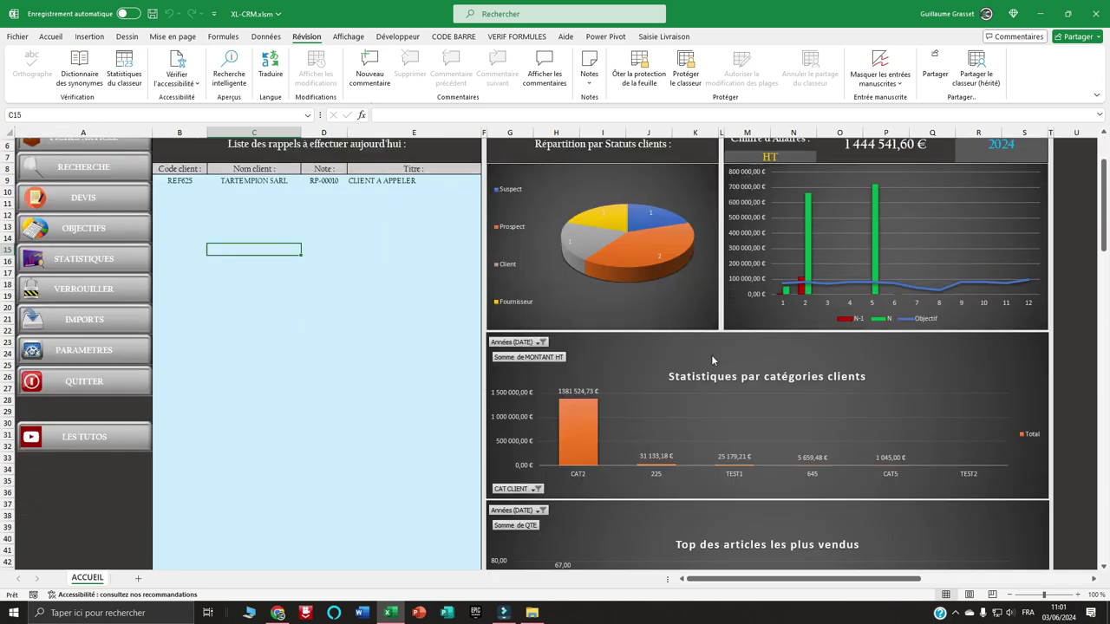
pyautogui.scroll(-2, 872, 422)
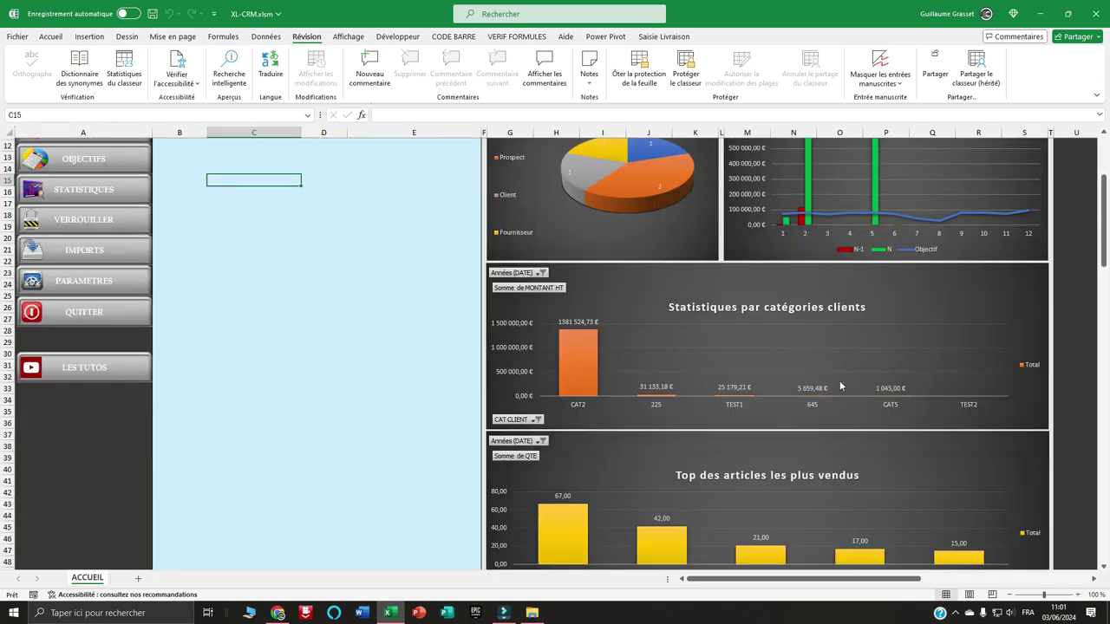
pyautogui.scroll(-2, 840, 380)
pyautogui.scroll(-4, 944, 419)
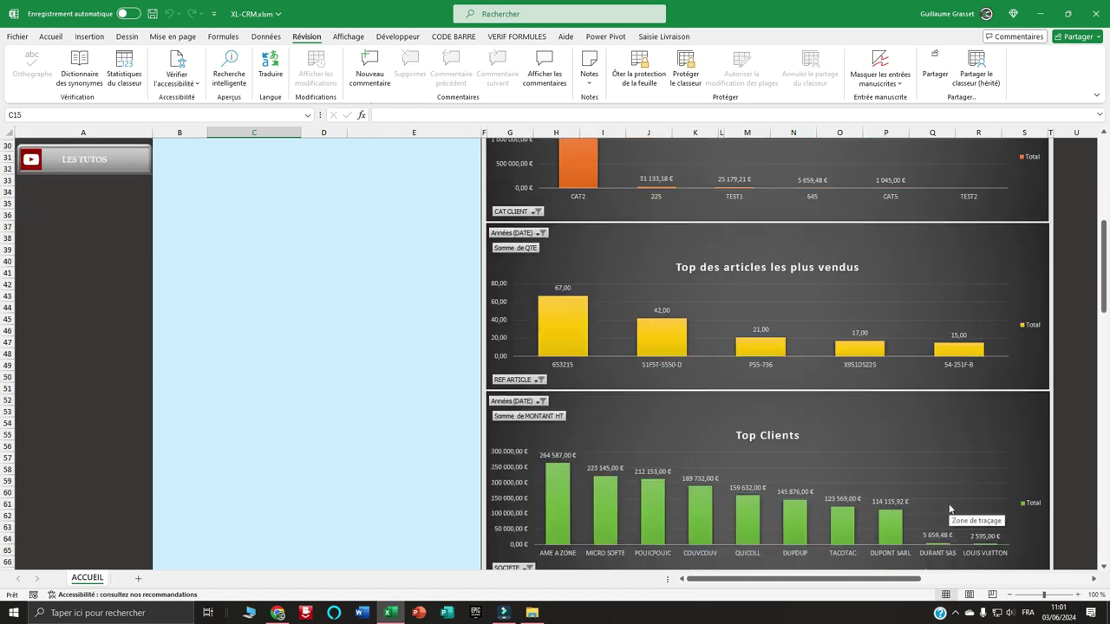
pyautogui.scroll(10, 818, 514)
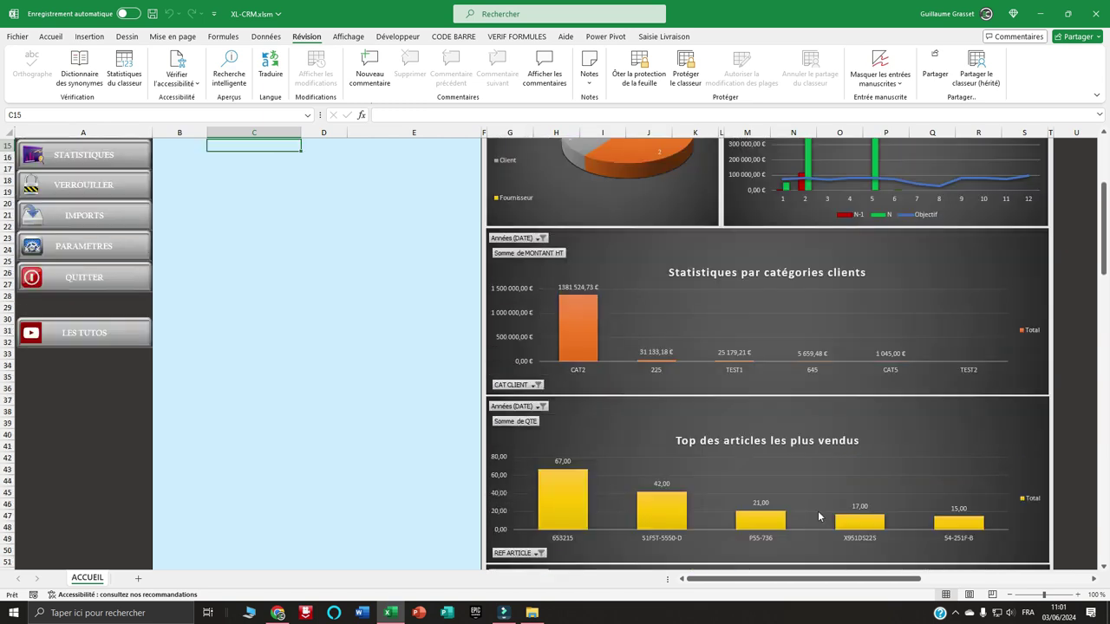
pyautogui.scroll(1, 463, 359)
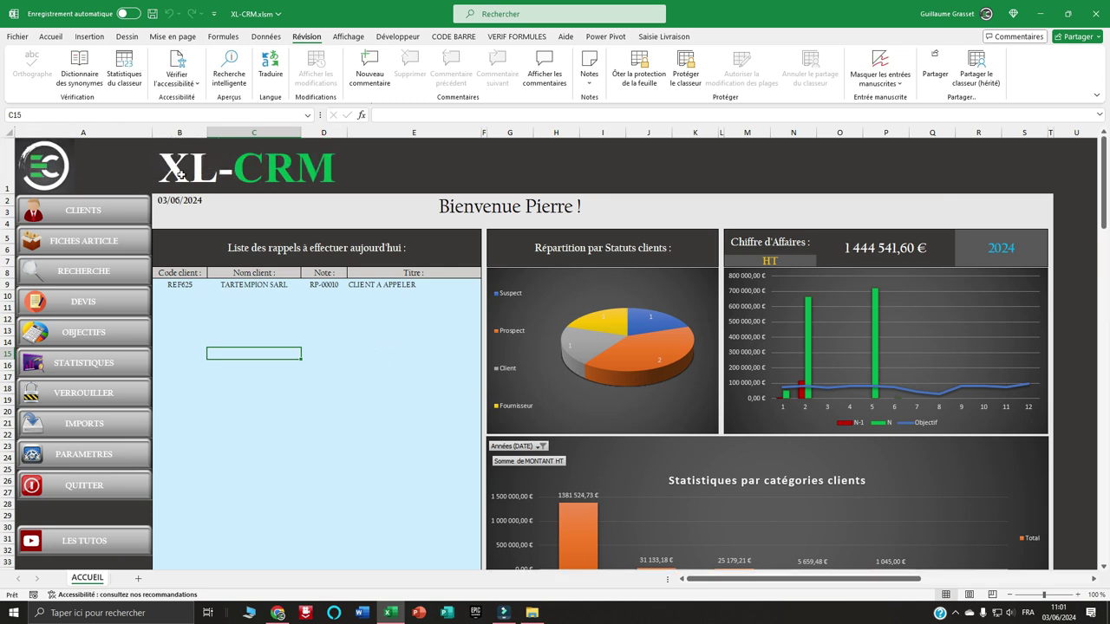
# - Review the general settings and the advanced settings, closing both to return to the home sheet
pyautogui.click(102, 459)
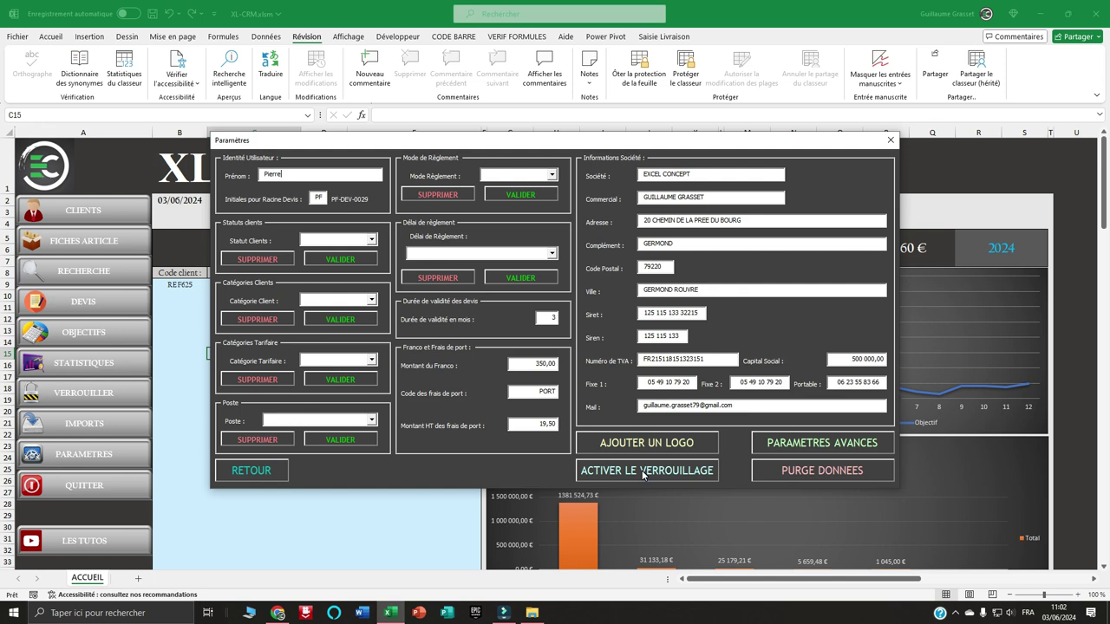
pyautogui.click(816, 444)
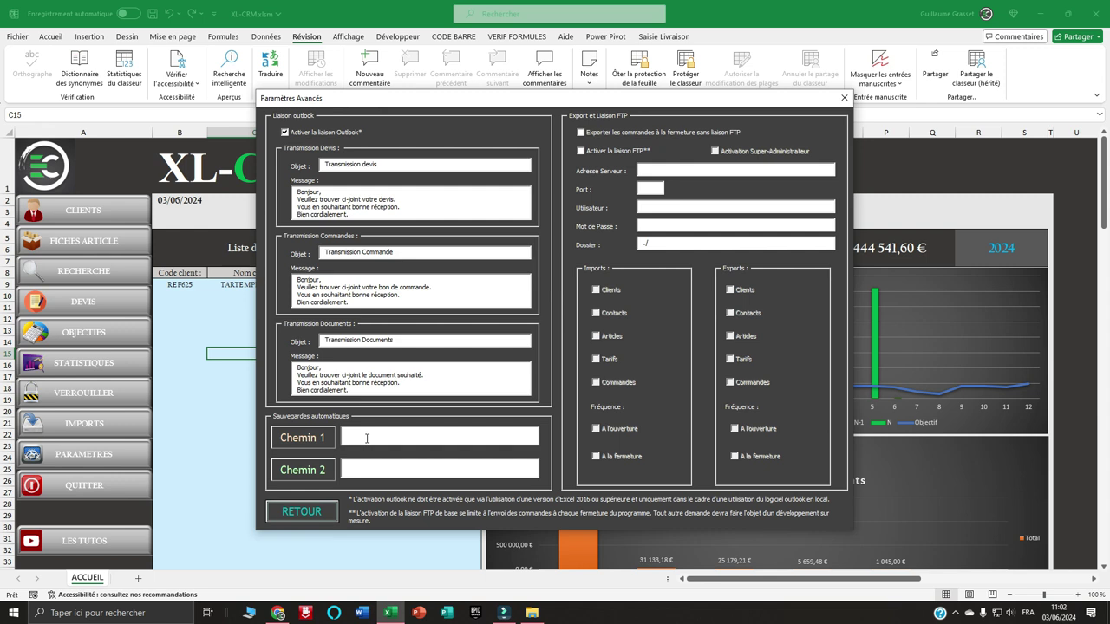
pyautogui.click(304, 514)
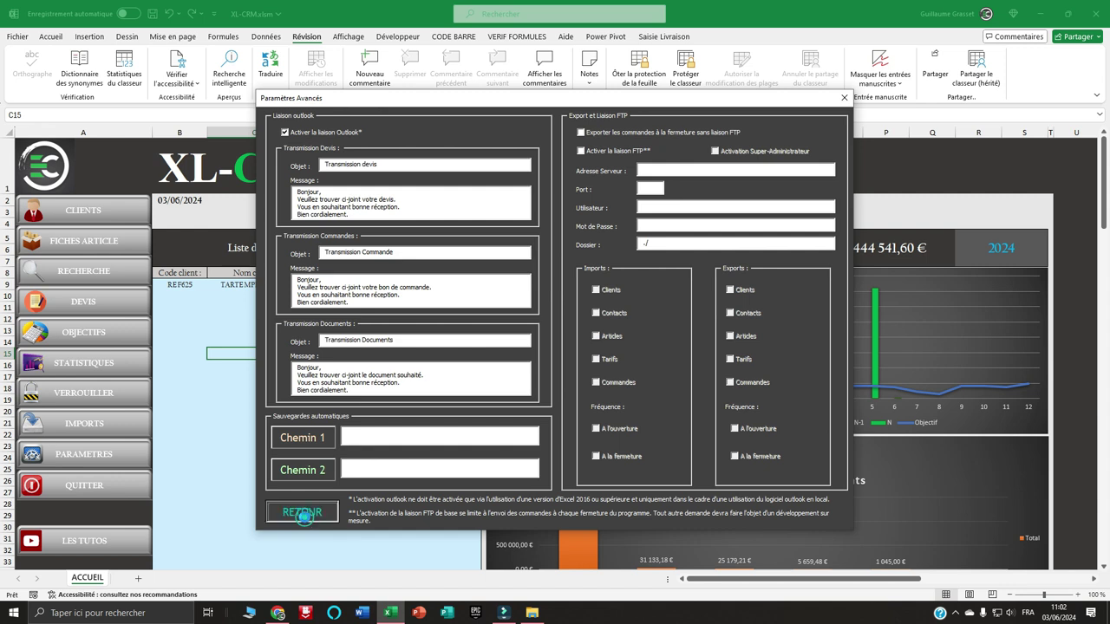
pyautogui.click(243, 477)
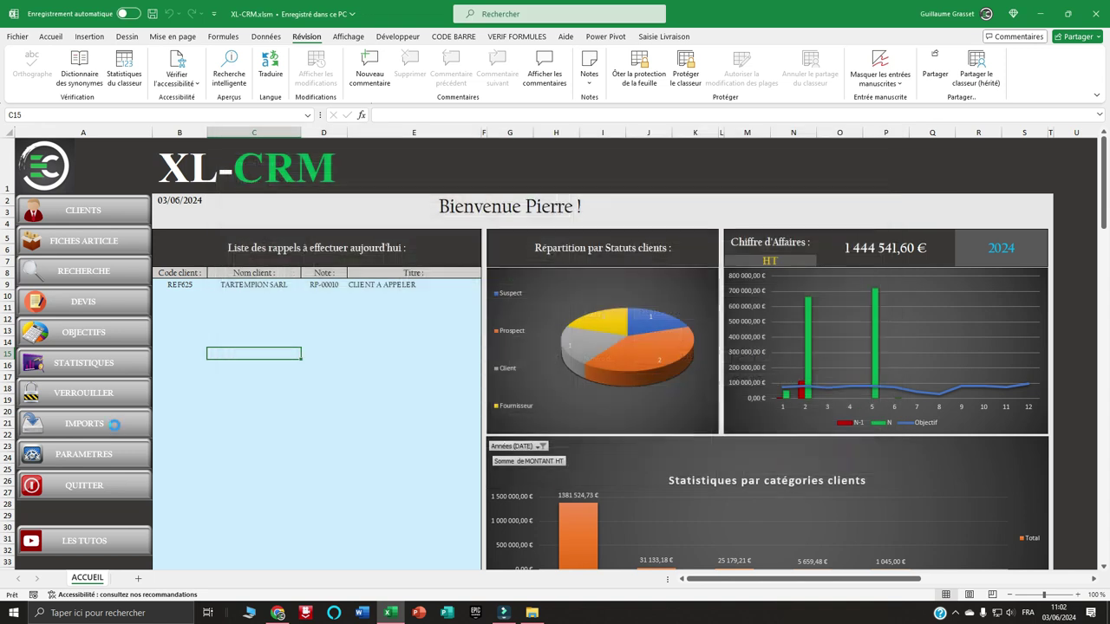
# - Review the import options for clients, articles, contacts and price lists, and return to the home sheet
pyautogui.click(114, 424)
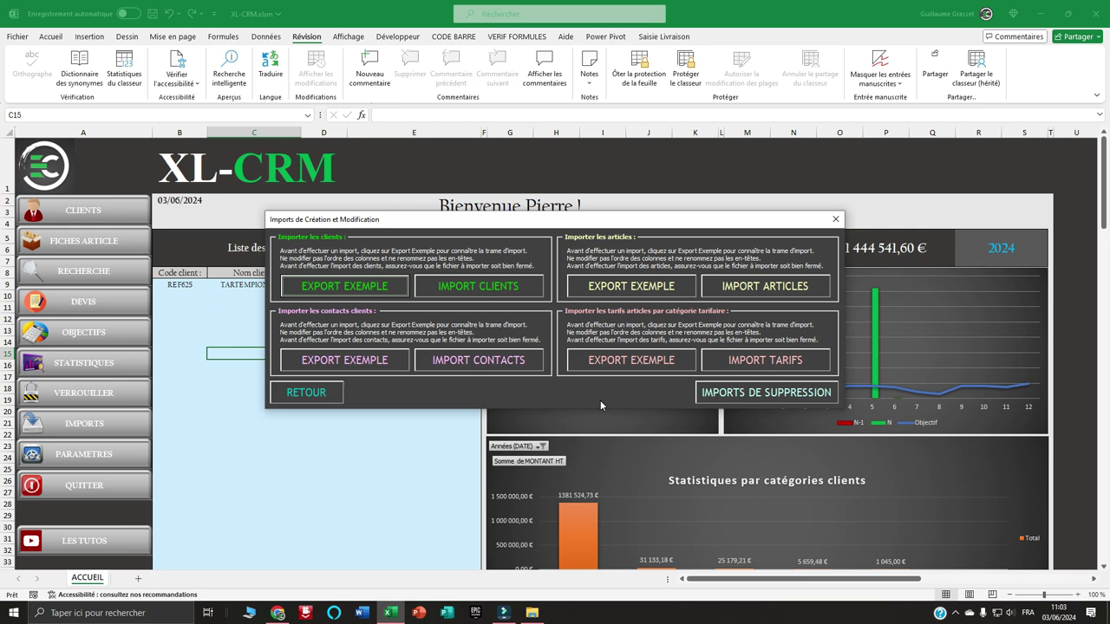
pyautogui.click(316, 399)
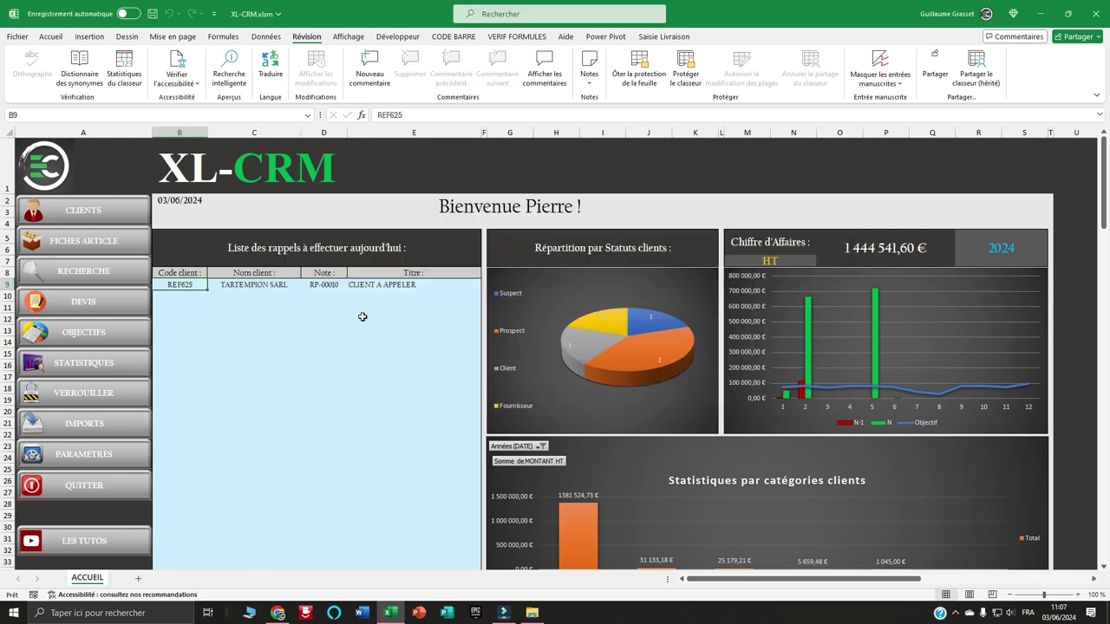
# - Open the client form and load the record of TARTEMPION SARL
pyautogui.click(86, 212)
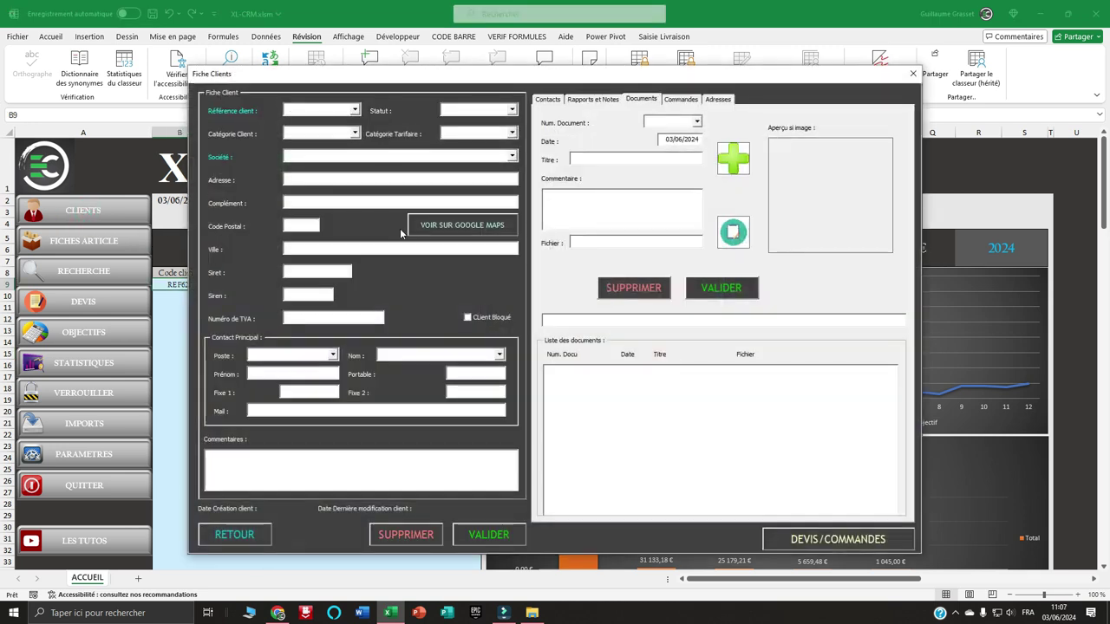
pyautogui.click(354, 110)
pyautogui.click(346, 148)
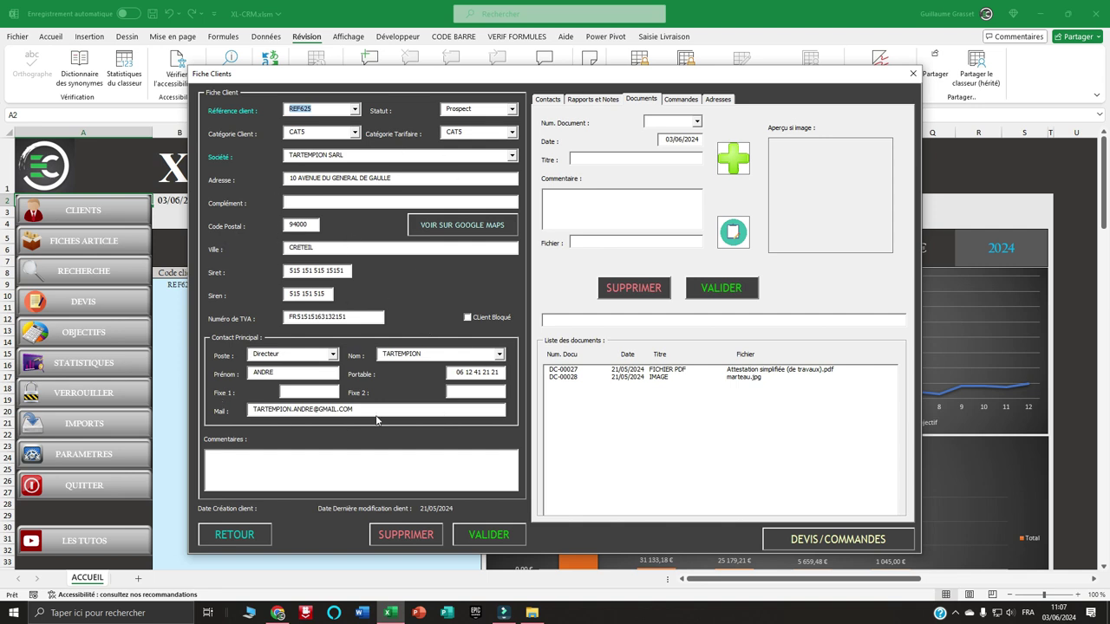
# - Examine the client's contacts and its reports and notes, comparing them with the reminder list on the home sheet
pyautogui.click(550, 100)
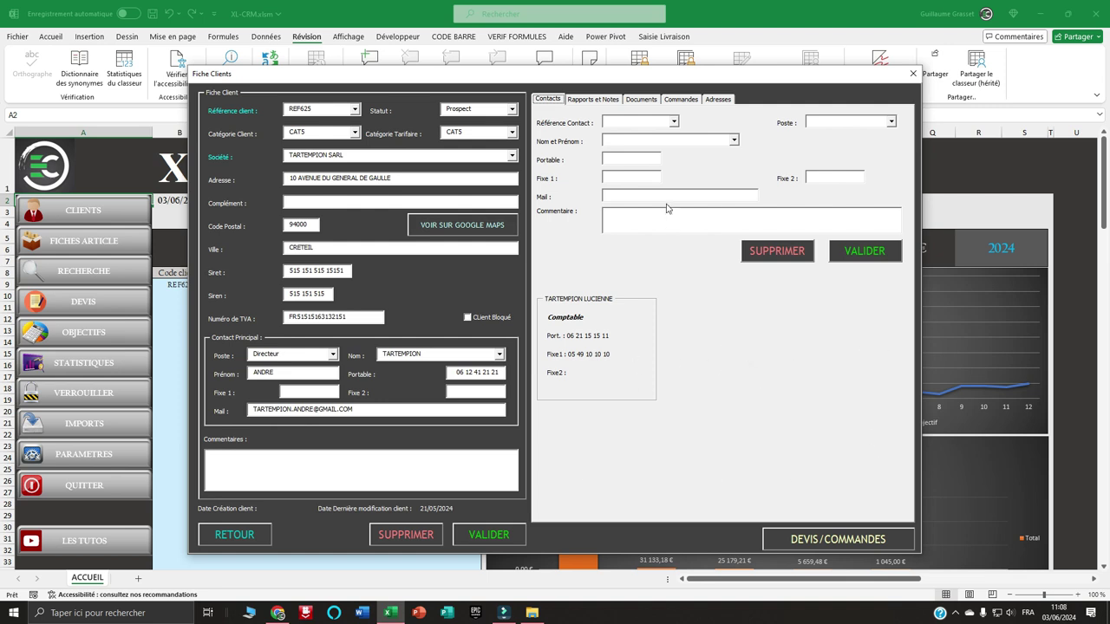
pyautogui.click(586, 101)
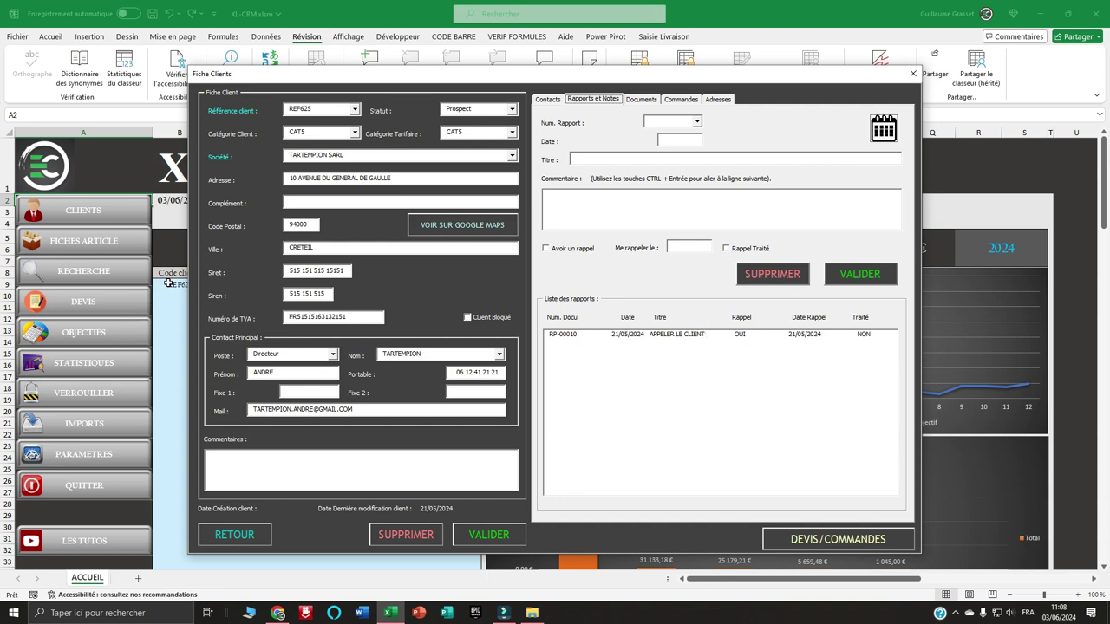
pyautogui.moveTo(330, 75); pyautogui.dragTo(571, 61)
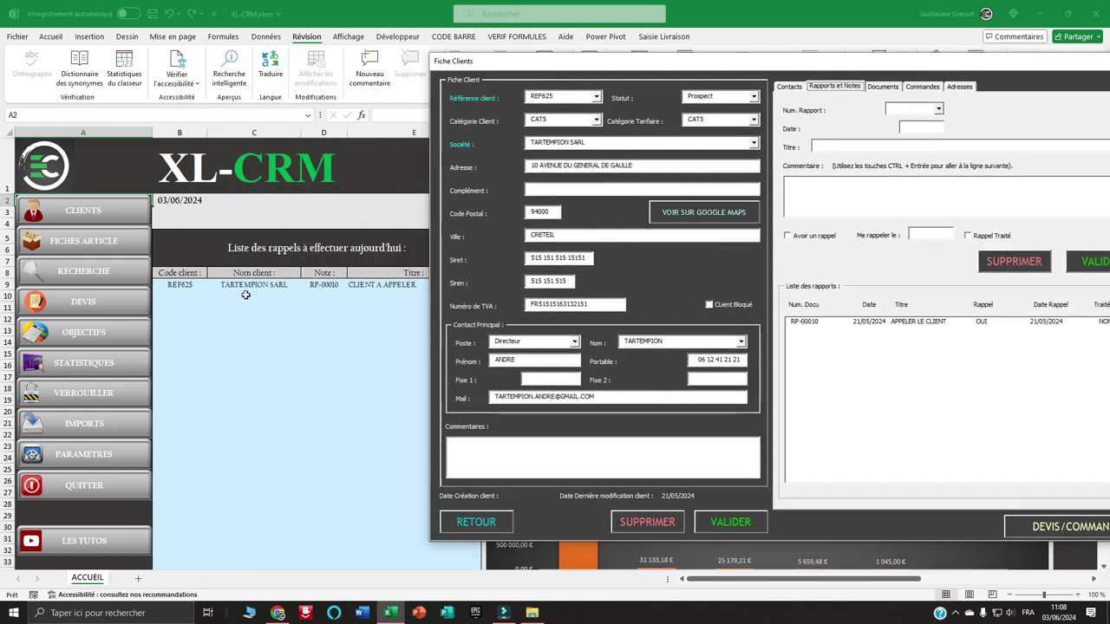
pyautogui.moveTo(770, 57); pyautogui.dragTo(420, 57)
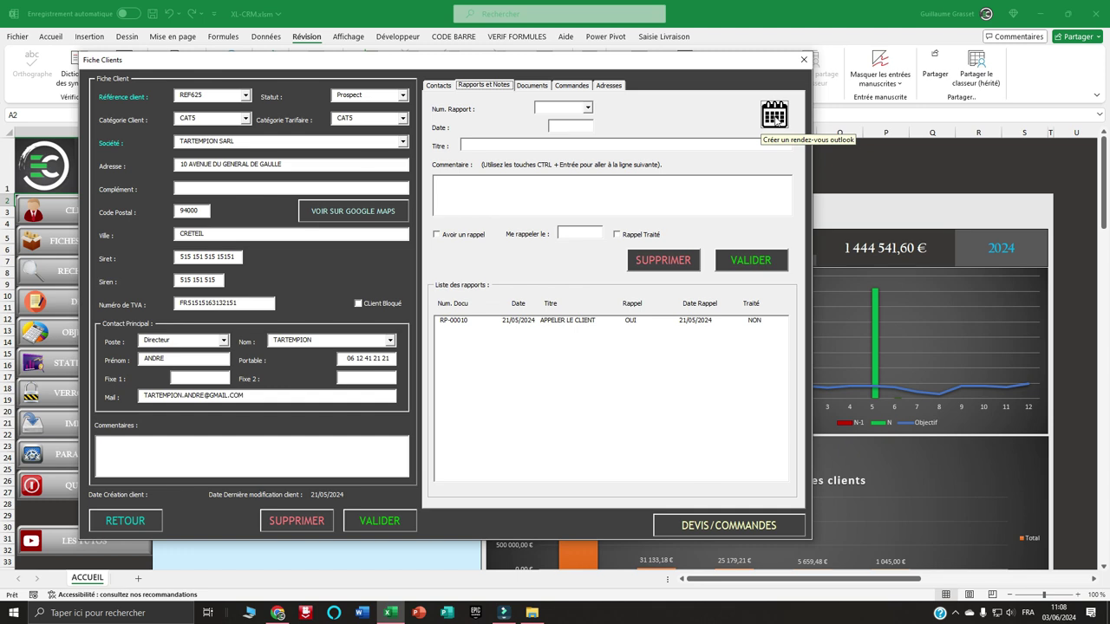
# - Examine the client's documents, orders and addresses, and open its quote and order entry
pyautogui.moveTo(594, 62); pyautogui.dragTo(635, 52)
pyautogui.click(581, 76)
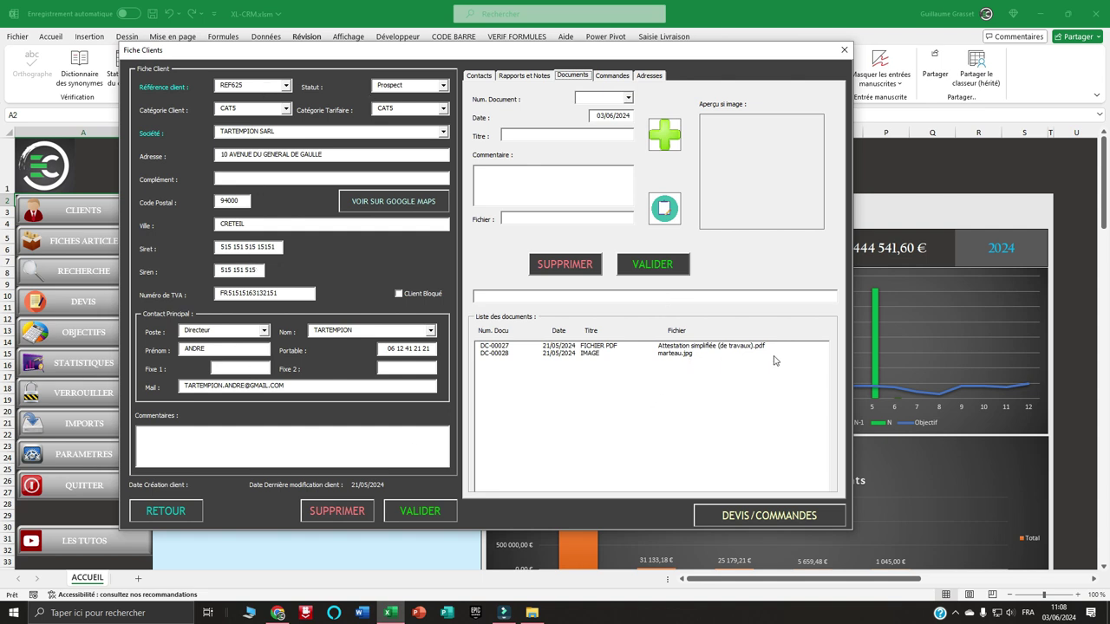
pyautogui.click(620, 79)
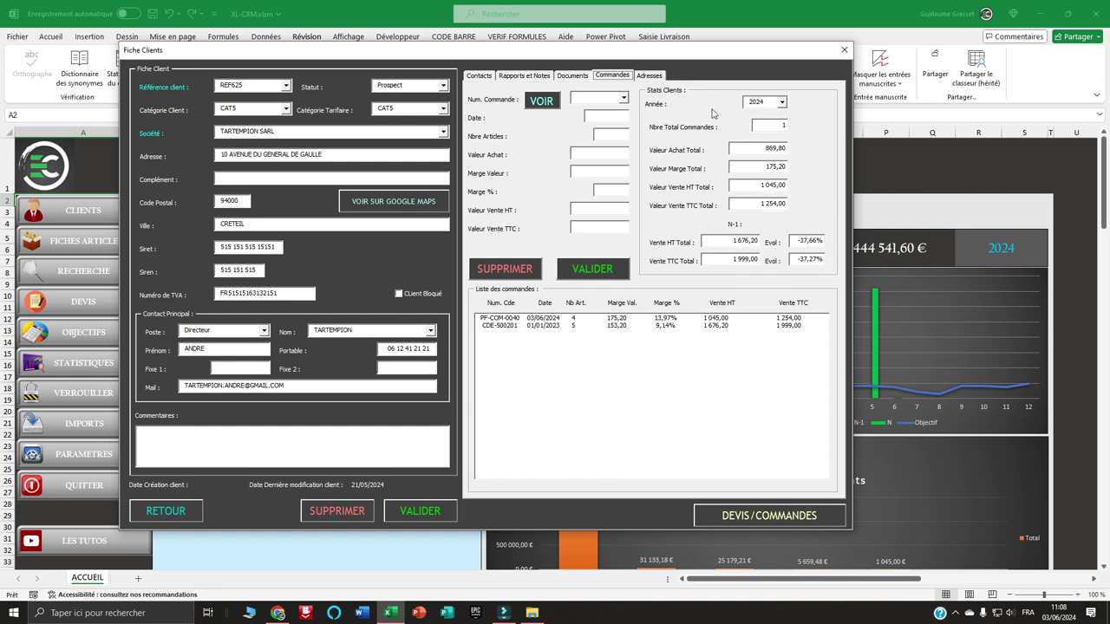
pyautogui.click(656, 76)
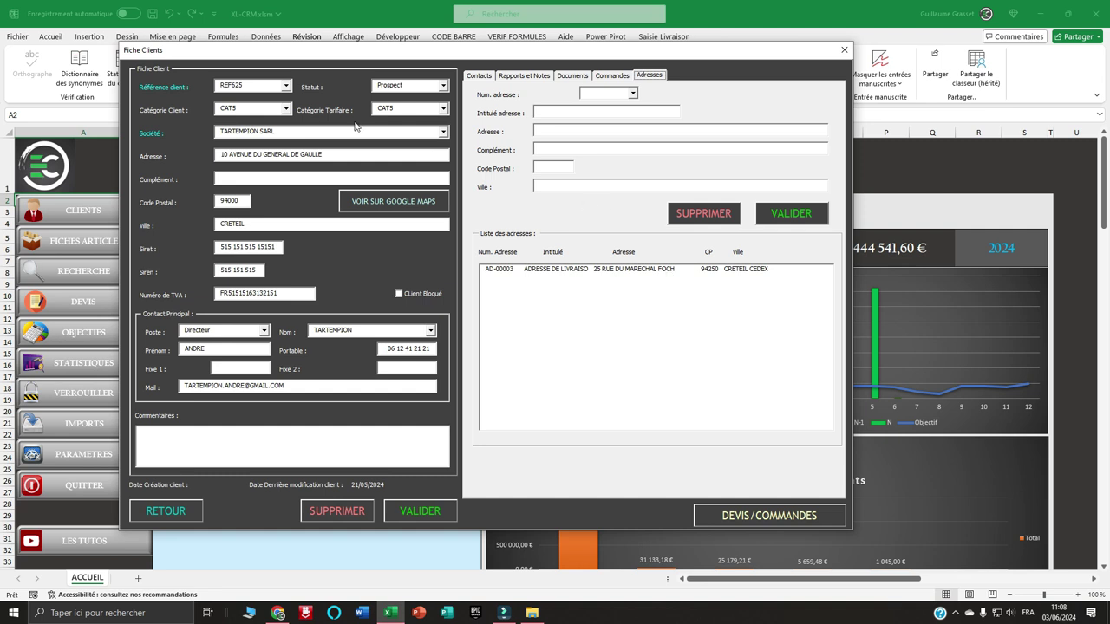
pyautogui.click(797, 516)
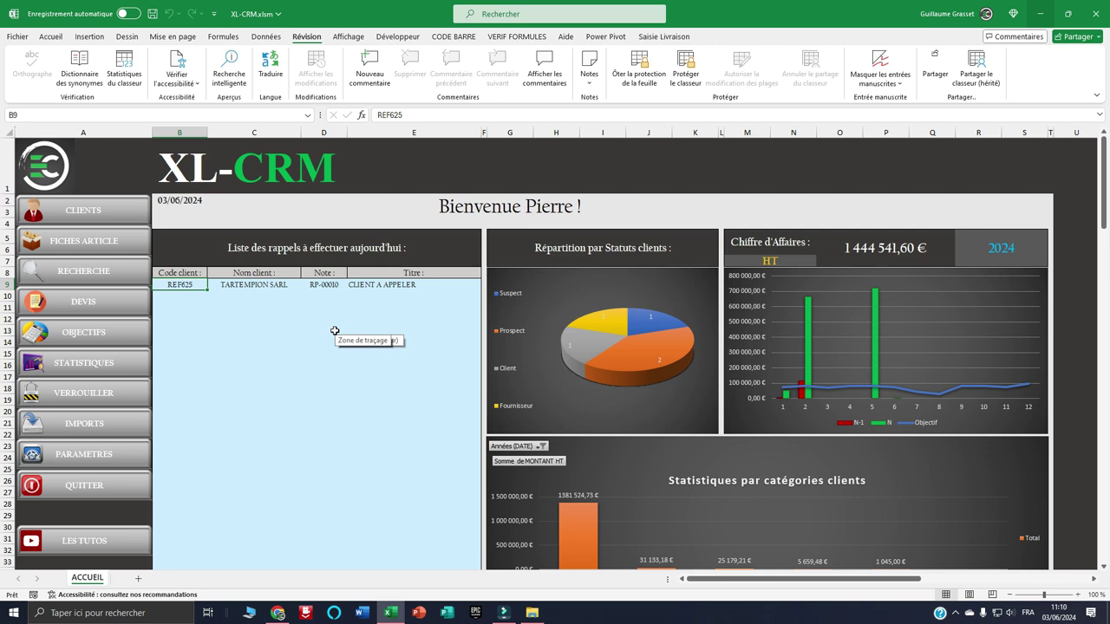
# - Open the article form and load an article from the reference list
pyautogui.click(86, 238)
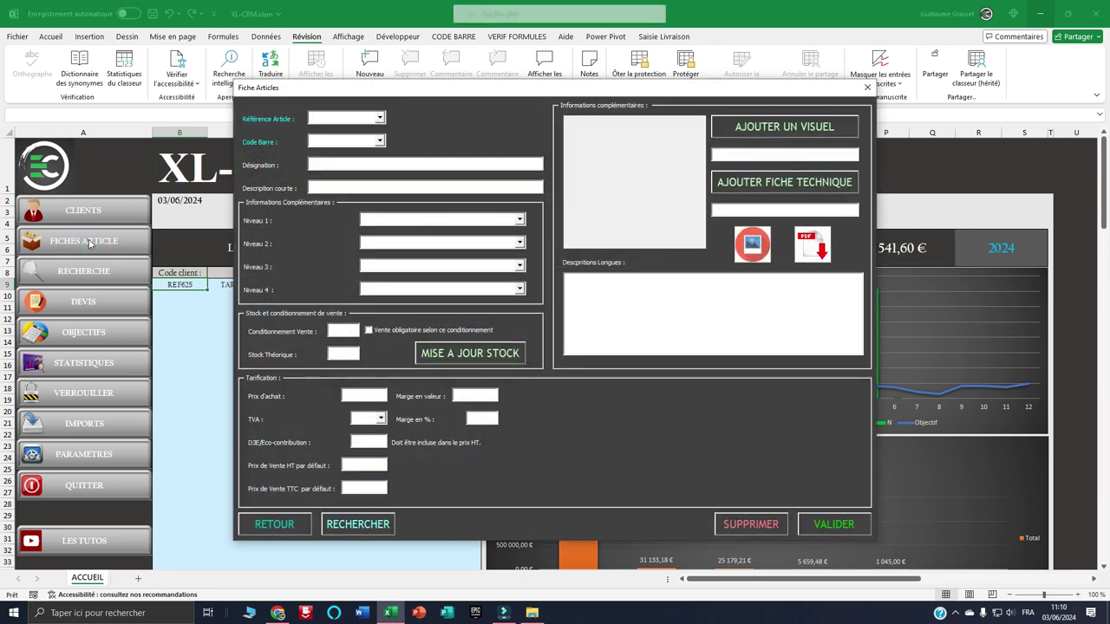
pyautogui.click(381, 119)
pyautogui.click(351, 138)
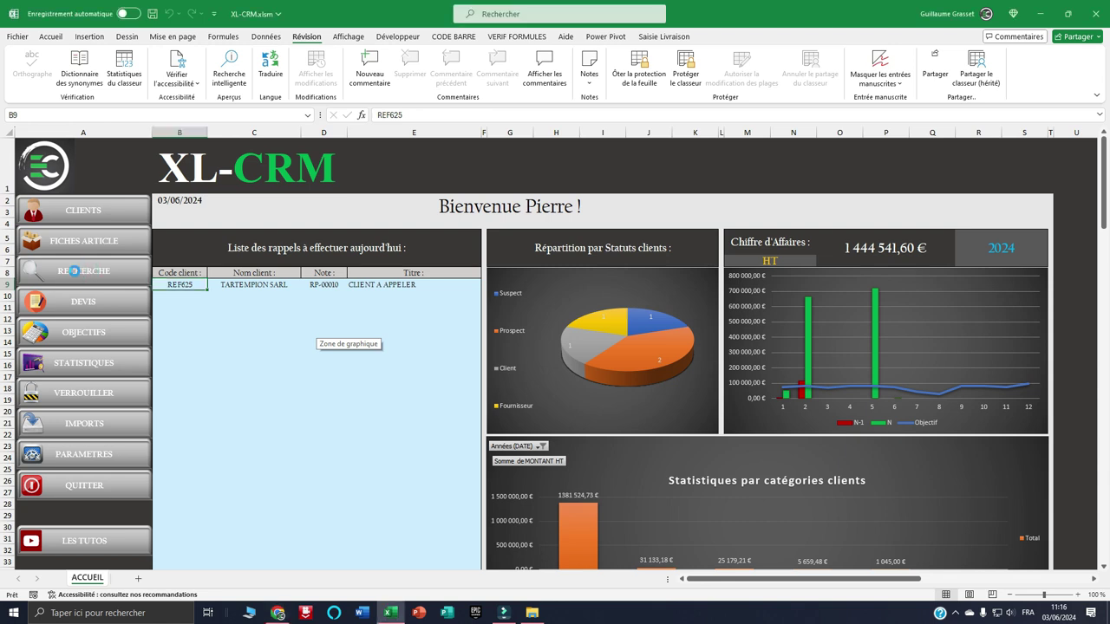
# - Search for all clients without filters, select ARCANA DEI in the results, and return to the home sheet
pyautogui.click(75, 271)
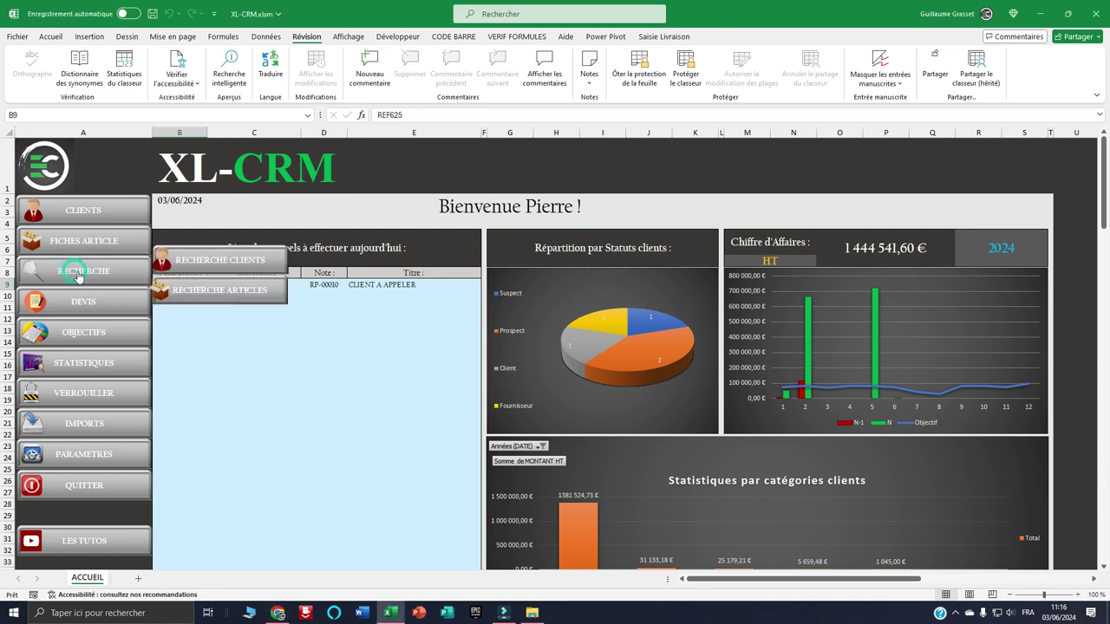
pyautogui.click(257, 257)
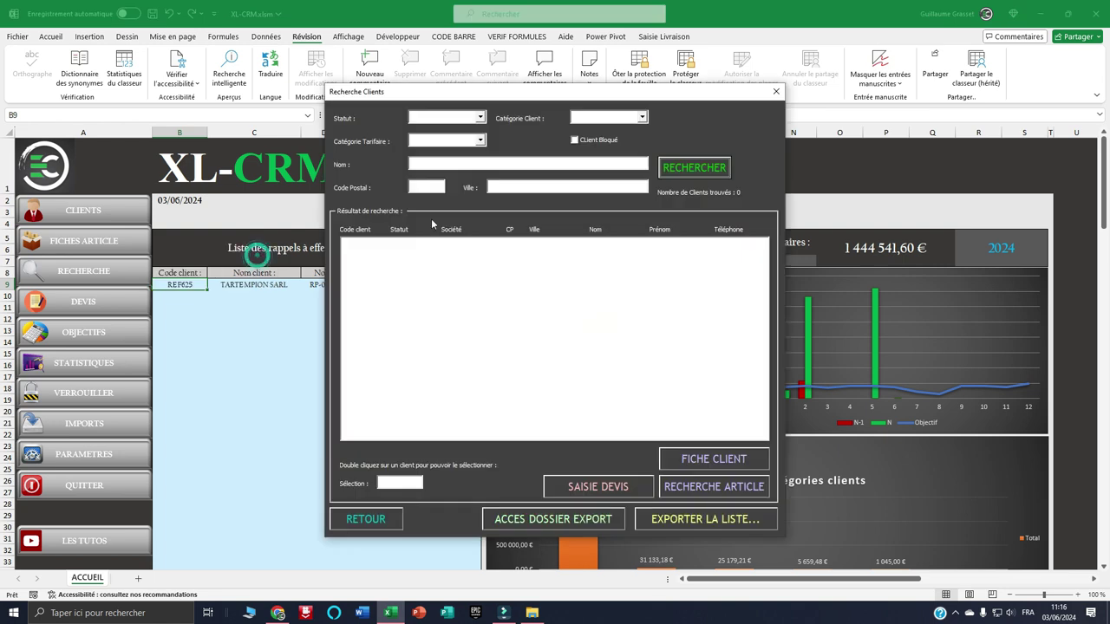
pyautogui.click(690, 175)
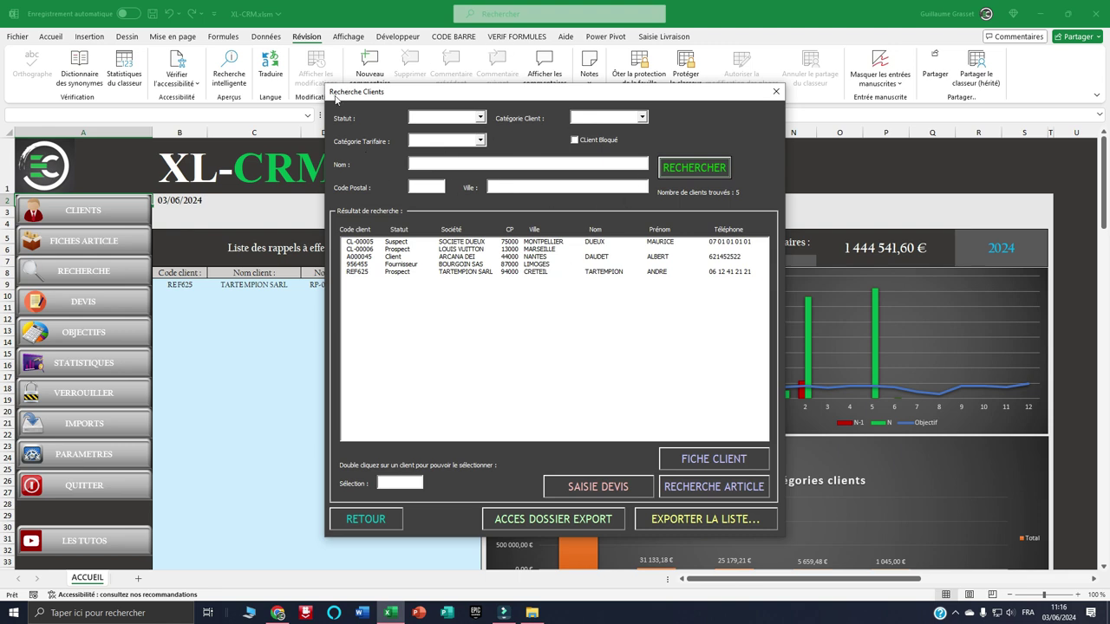
pyautogui.doubleClick(463, 257)
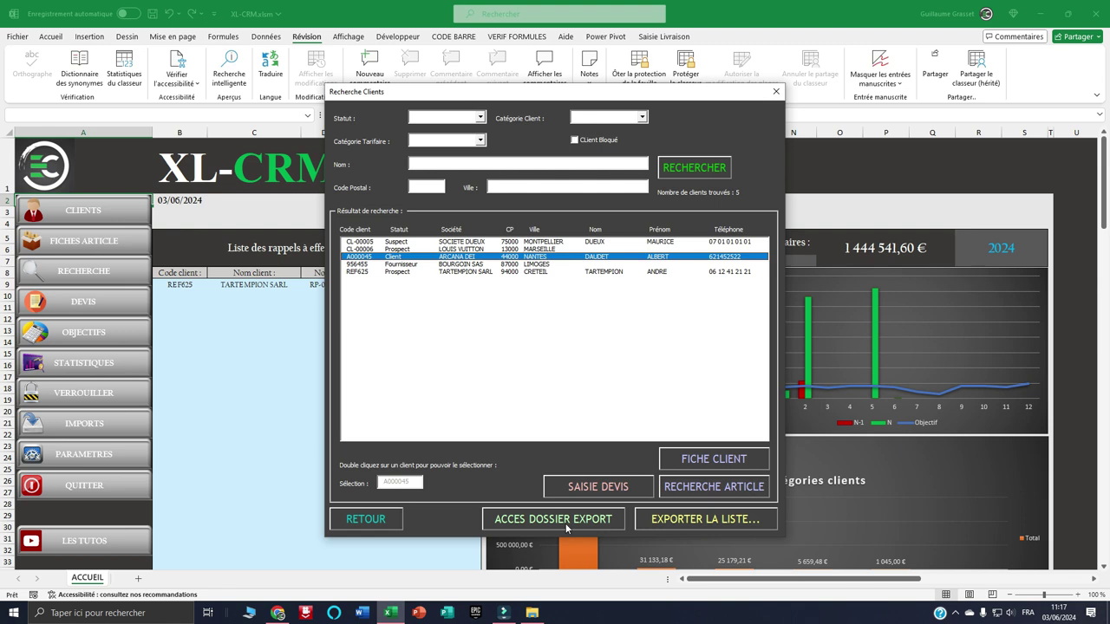
pyautogui.click(384, 523)
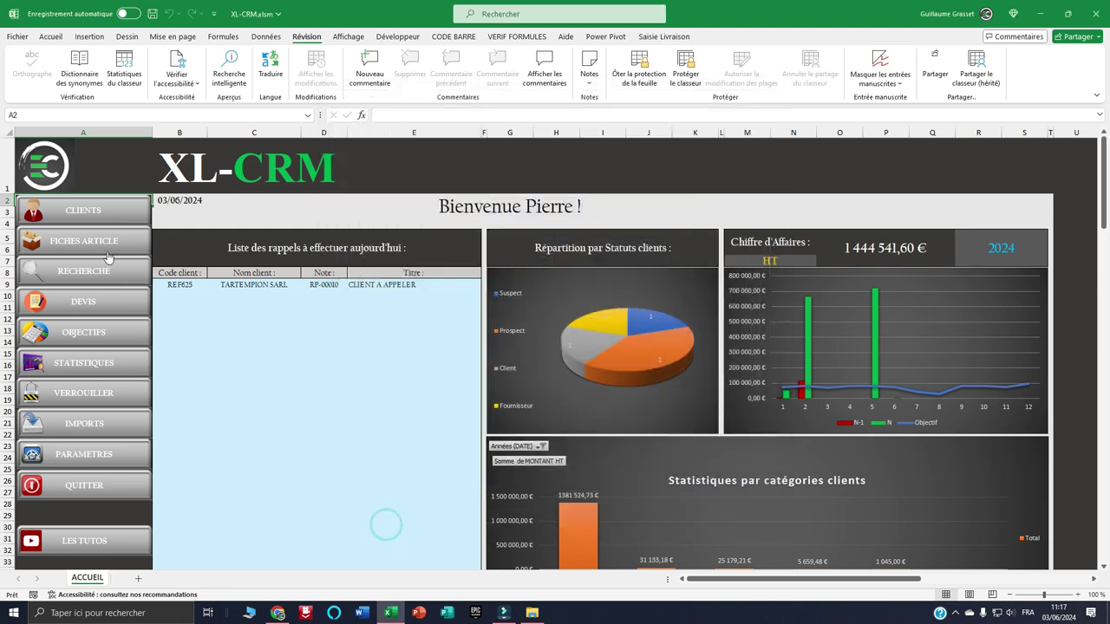
# - Open the article search and search for articles with Niveau 1 set to ALIMENTATION
pyautogui.click(111, 270)
pyautogui.click(250, 293)
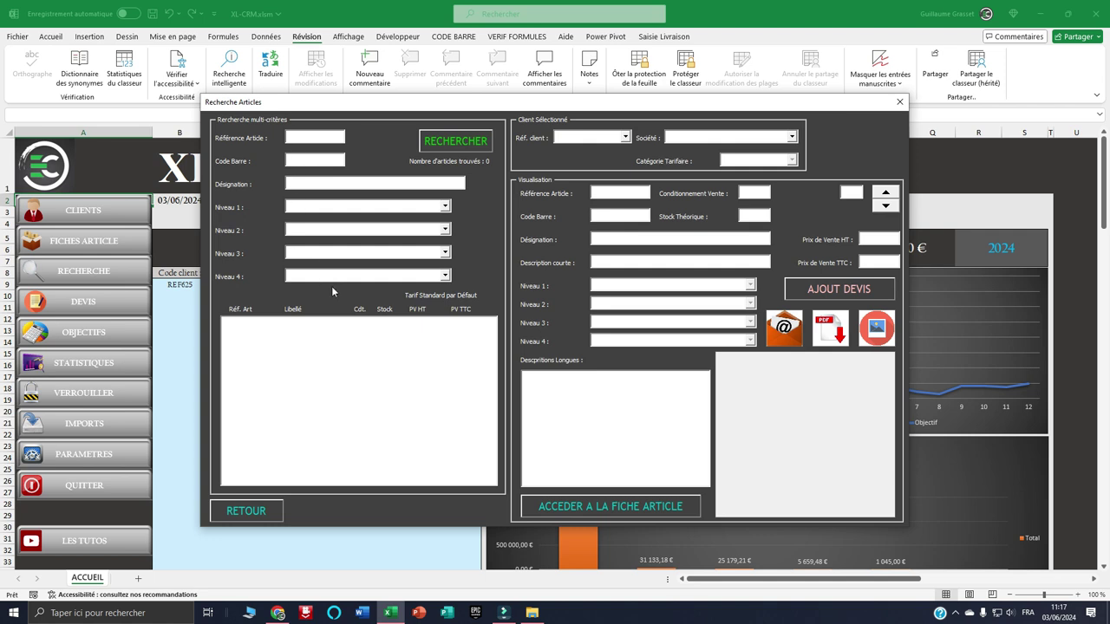
pyautogui.click(444, 206)
pyautogui.click(378, 217)
pyautogui.click(452, 146)
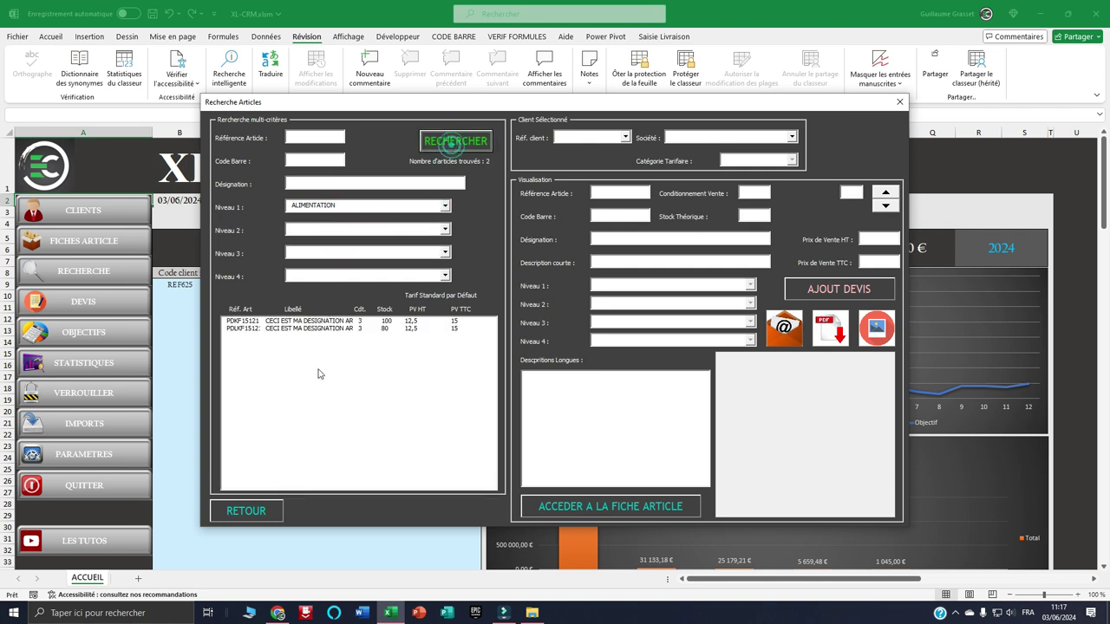
# - Display the details of the first article found and step back and forth through the search results
pyautogui.click(331, 322)
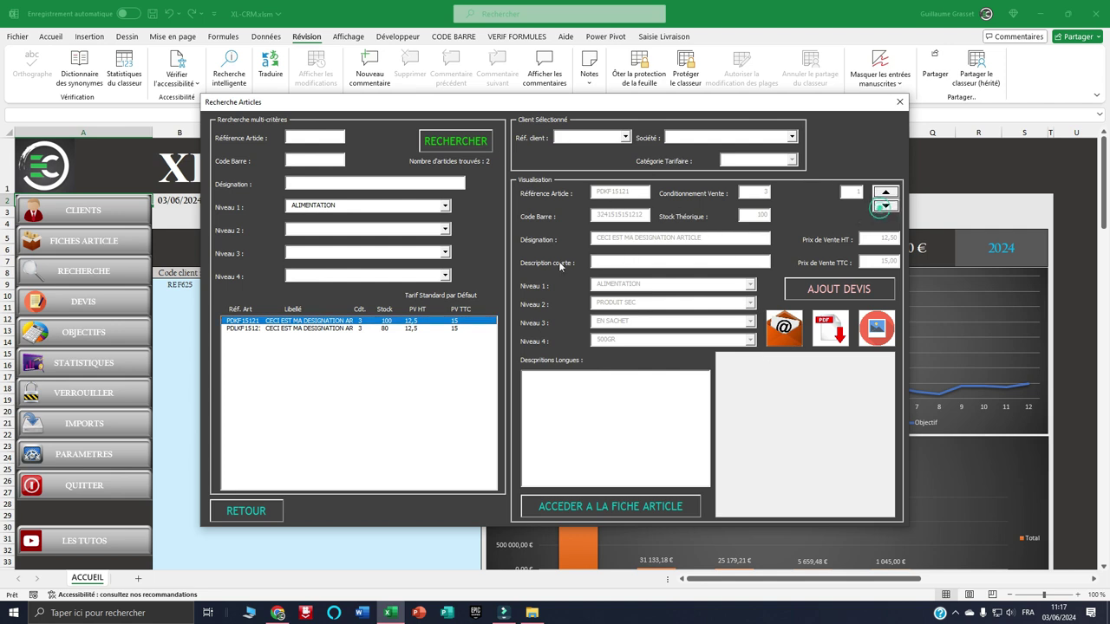
pyautogui.click(885, 192)
pyautogui.click(885, 205)
pyautogui.click(886, 193)
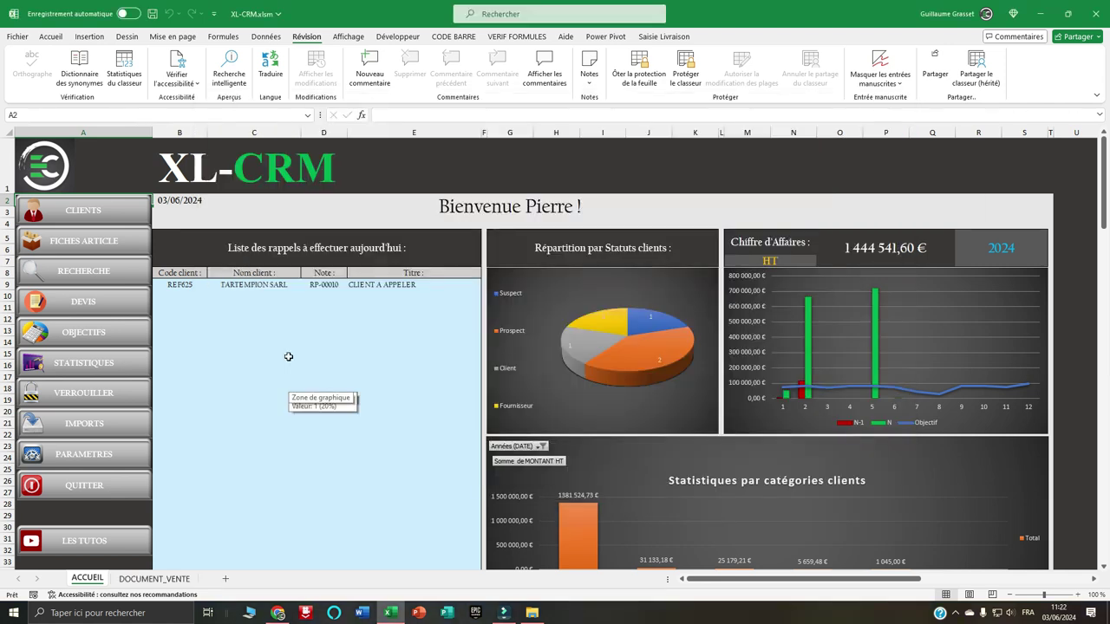
# - Open the quote and order entry form and select TARTEMPION SARL as the client
pyautogui.click(89, 304)
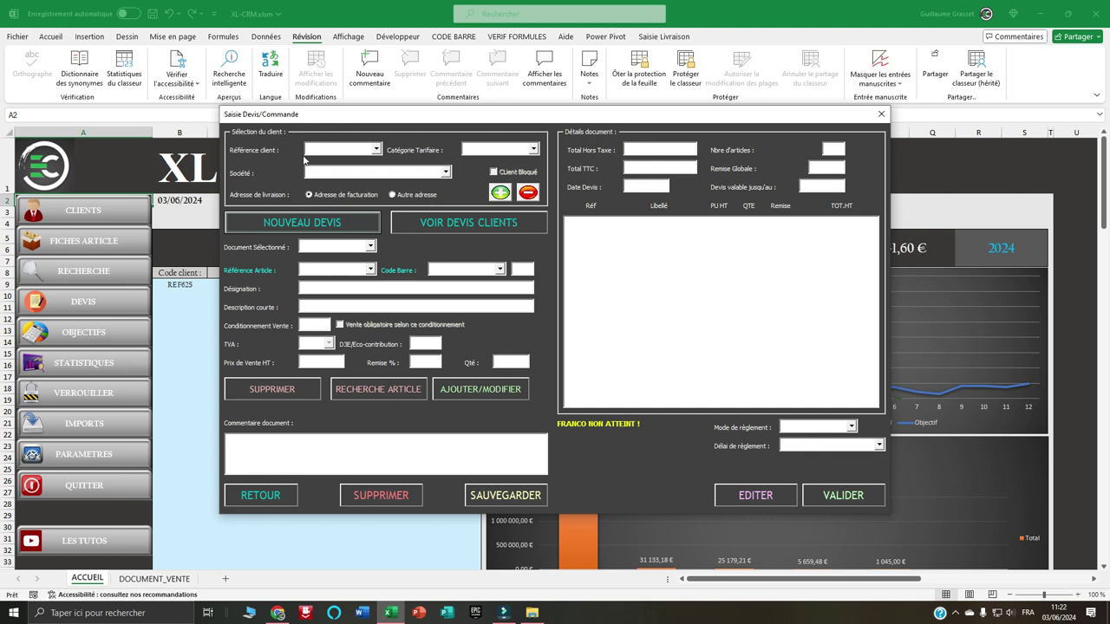
pyautogui.click(376, 149)
pyautogui.click(334, 186)
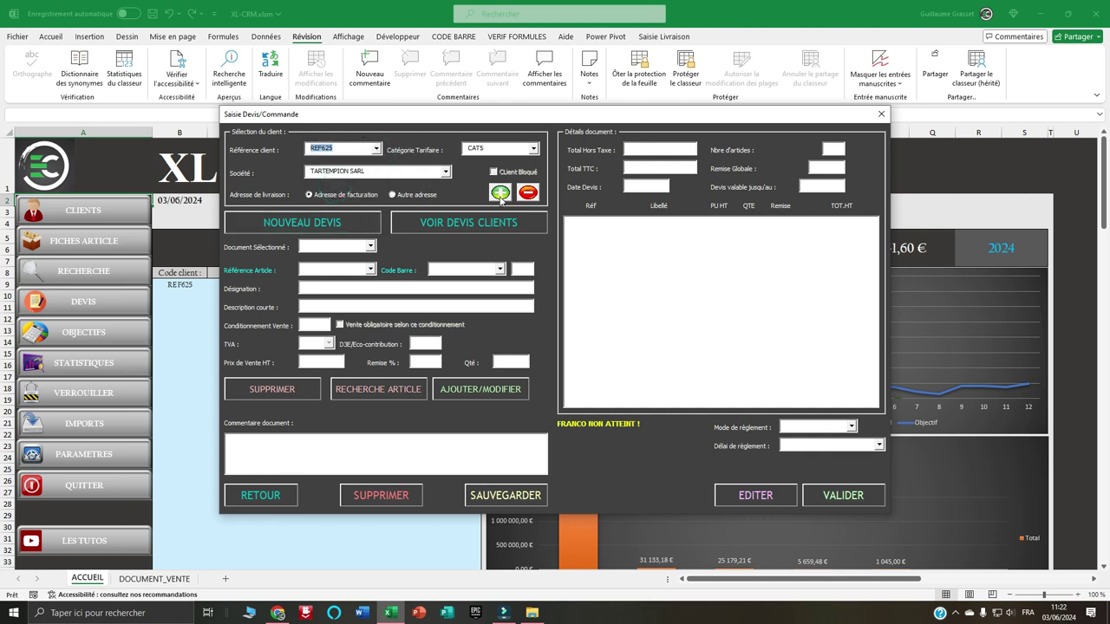
# - Set the quote's delivery address to the client's other address titled ADRESSE DE LIVRAISON and collapse the address details
pyautogui.click(398, 198)
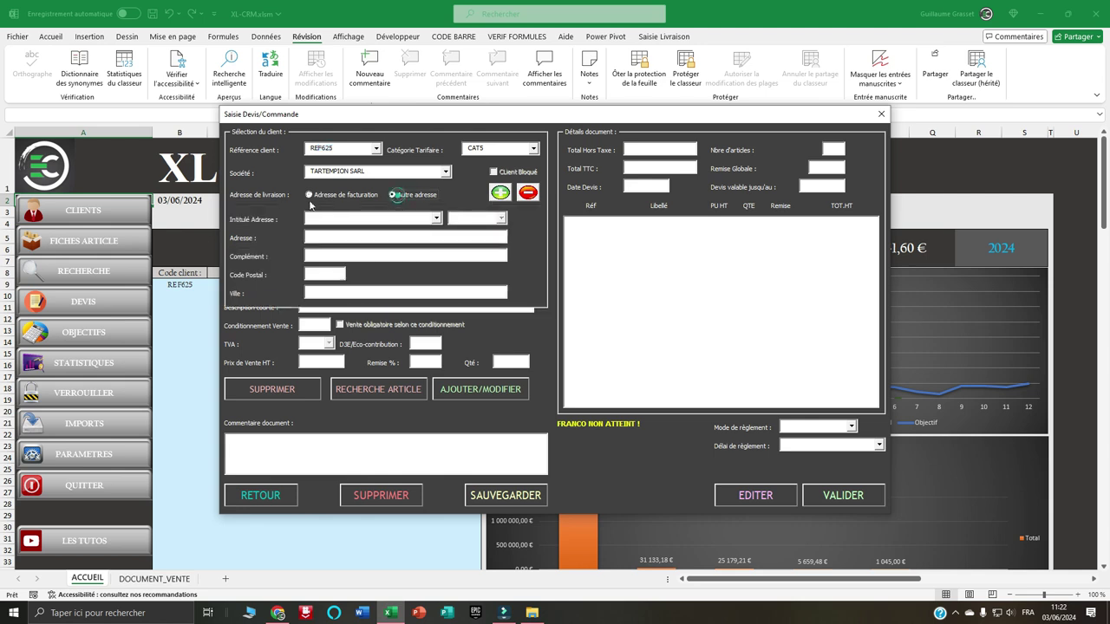
pyautogui.click(438, 217)
pyautogui.click(338, 230)
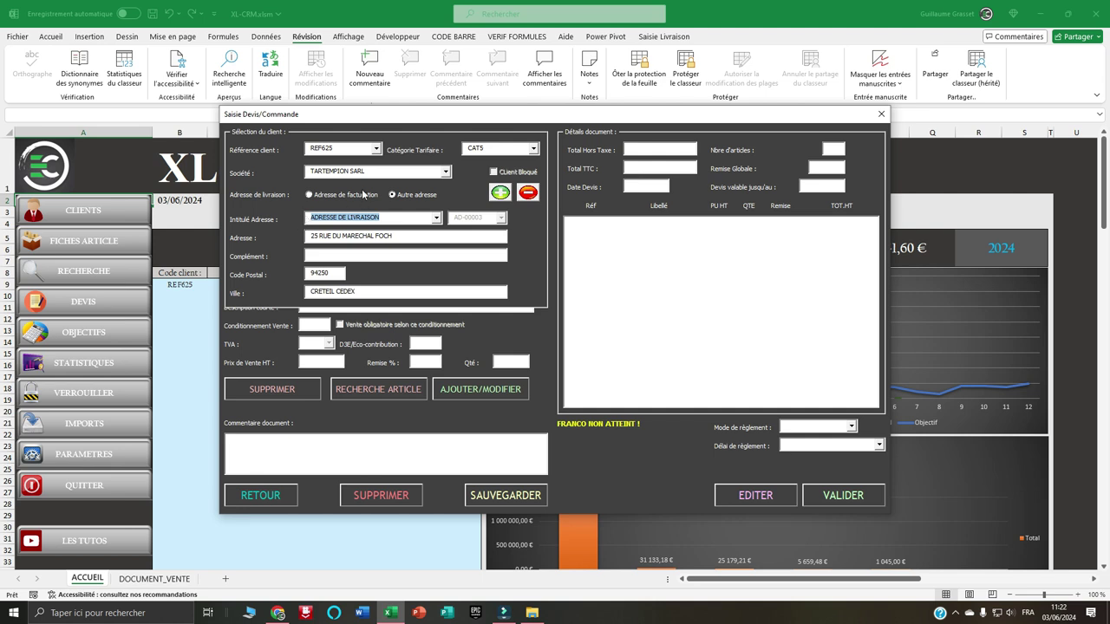
pyautogui.click(532, 194)
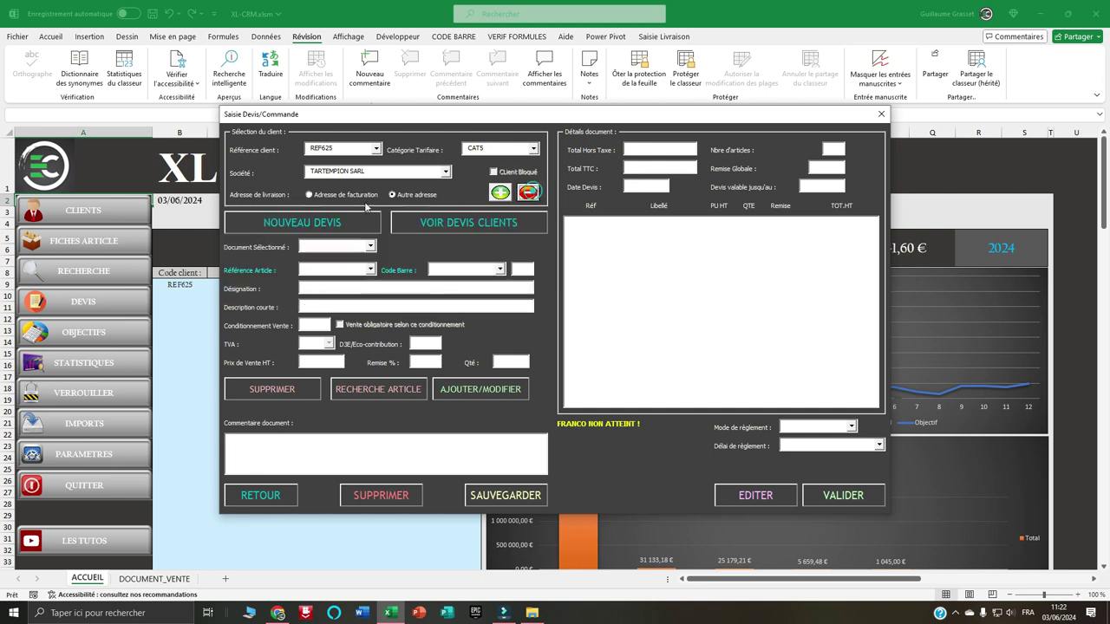
# - Show and hide the client's existing quotes, and create a new quote for TARTEMPION SARL
pyautogui.click(481, 227)
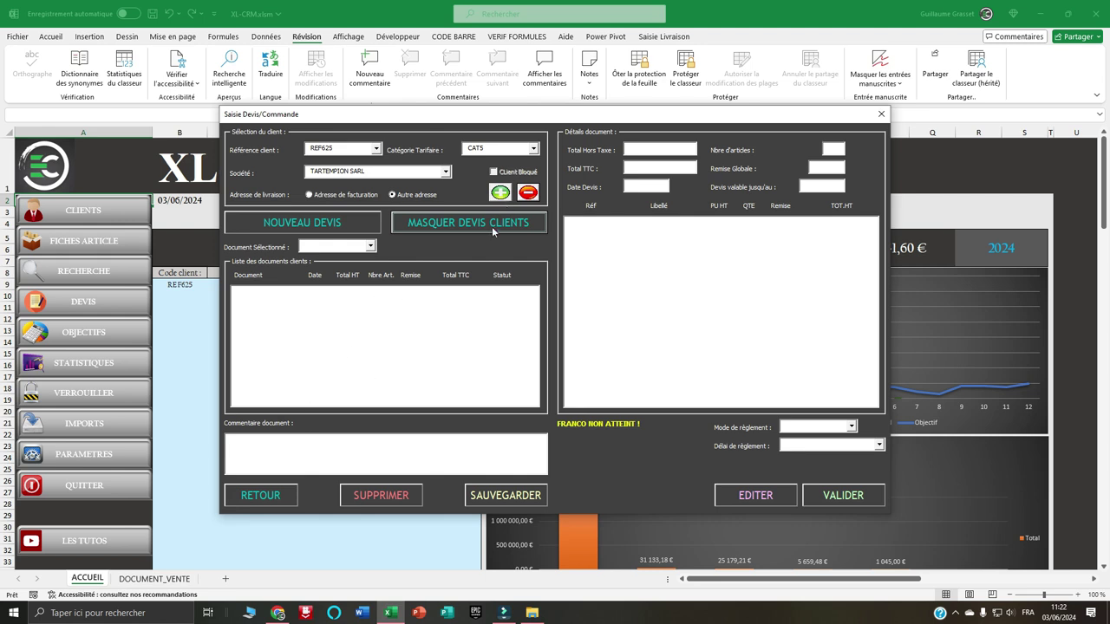
pyautogui.click(492, 226)
pyautogui.click(341, 227)
pyautogui.click(585, 345)
# - Add articles P55-736, 653215 and P6657-2742 to the quote with their default quantities
pyautogui.click(370, 269)
pyautogui.click(351, 282)
pyautogui.click(497, 395)
pyautogui.click(370, 270)
pyautogui.click(329, 295)
pyautogui.click(507, 395)
pyautogui.click(370, 269)
pyautogui.click(329, 307)
pyautogui.click(498, 389)
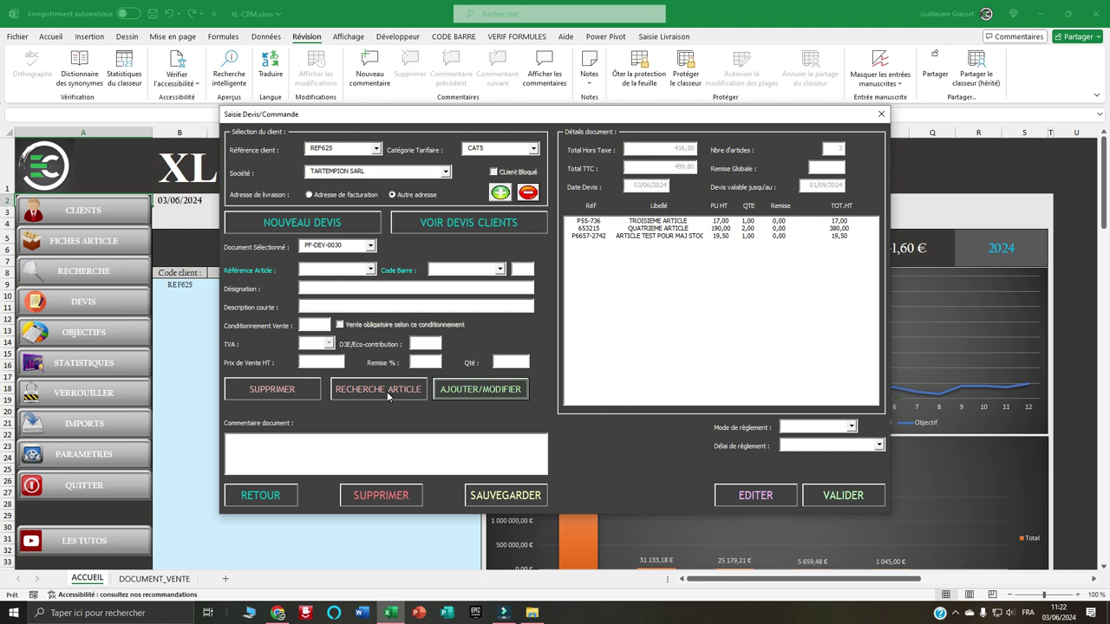
# - Change the quantity of article P6657-2742 in the quote to 4
pyautogui.click(674, 236)
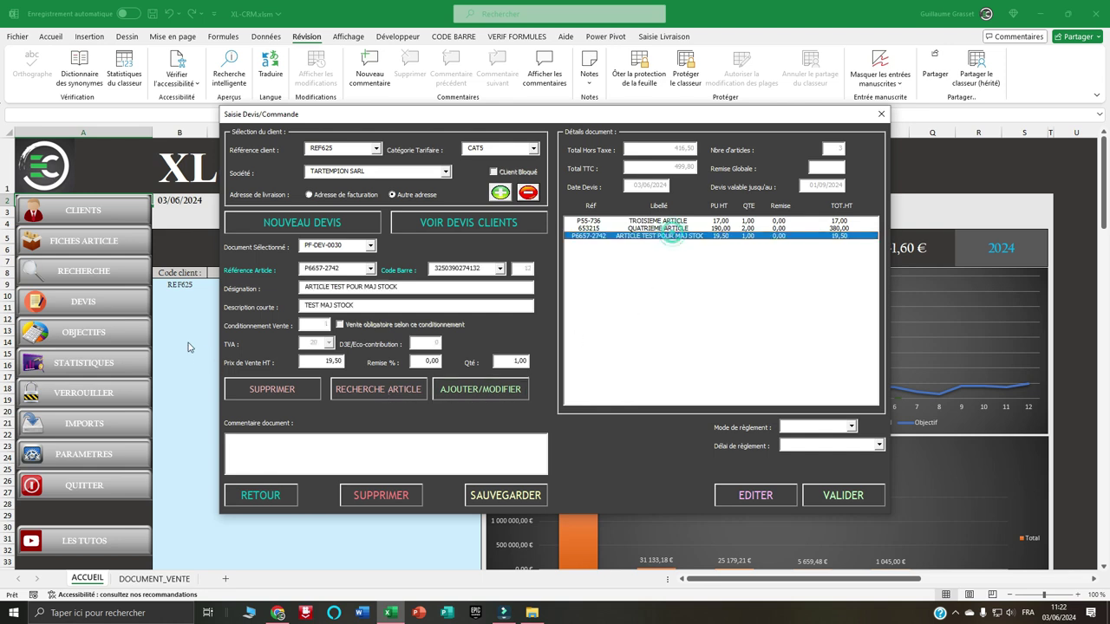
pyautogui.doubleClick(503, 361)
pyautogui.write('4')
pyautogui.click(512, 392)
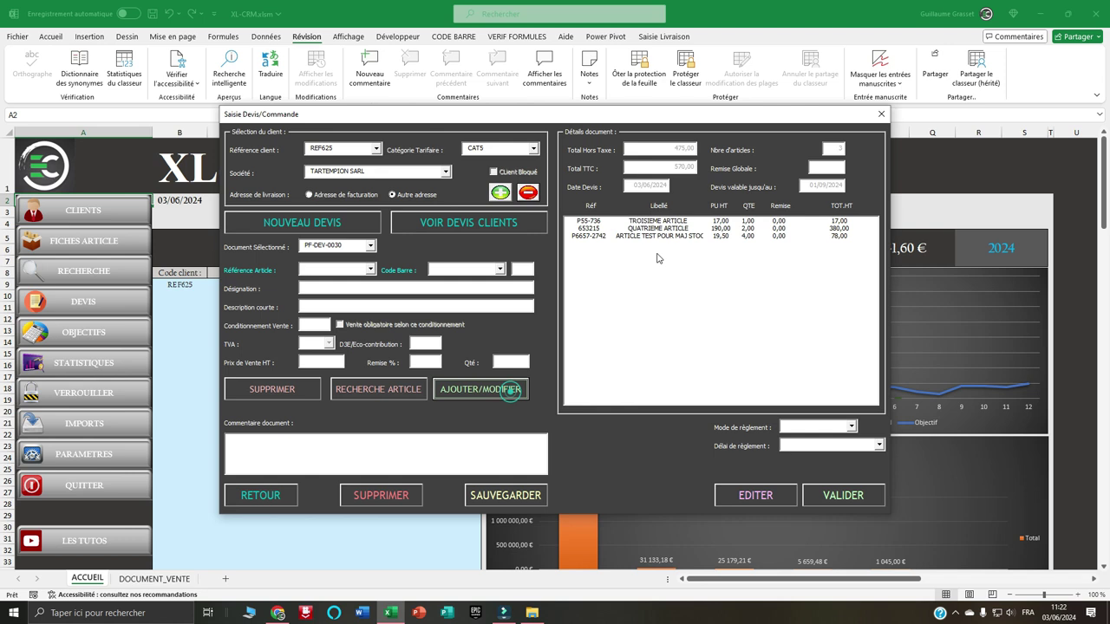
# - Remove article 653215 from the quote and save the quote for further entry
pyautogui.click(709, 228)
pyautogui.click(297, 392)
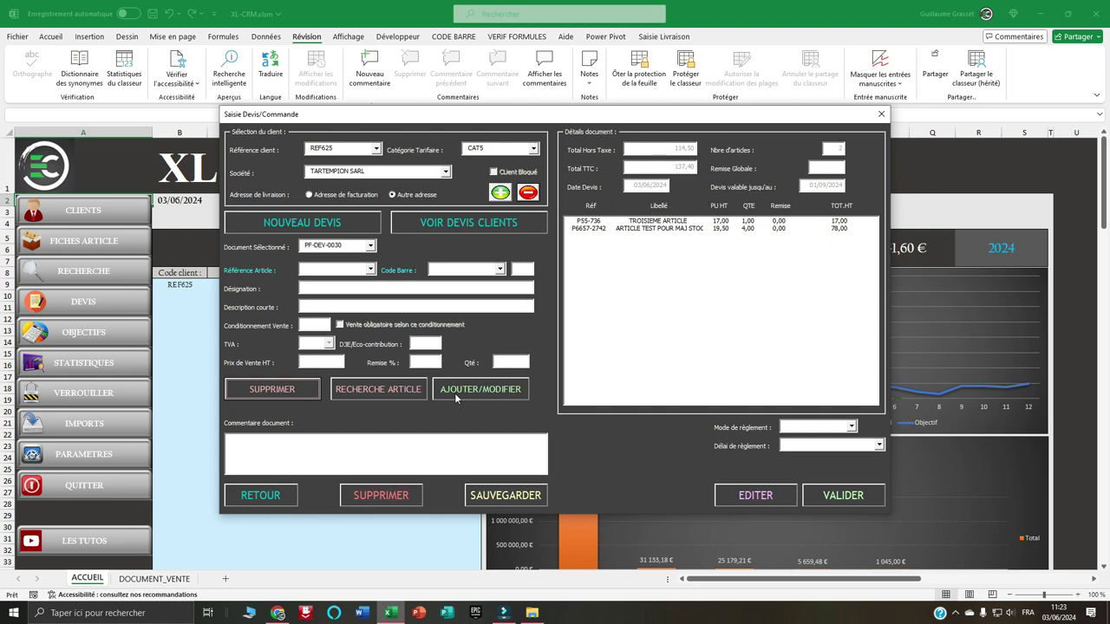
pyautogui.click(505, 496)
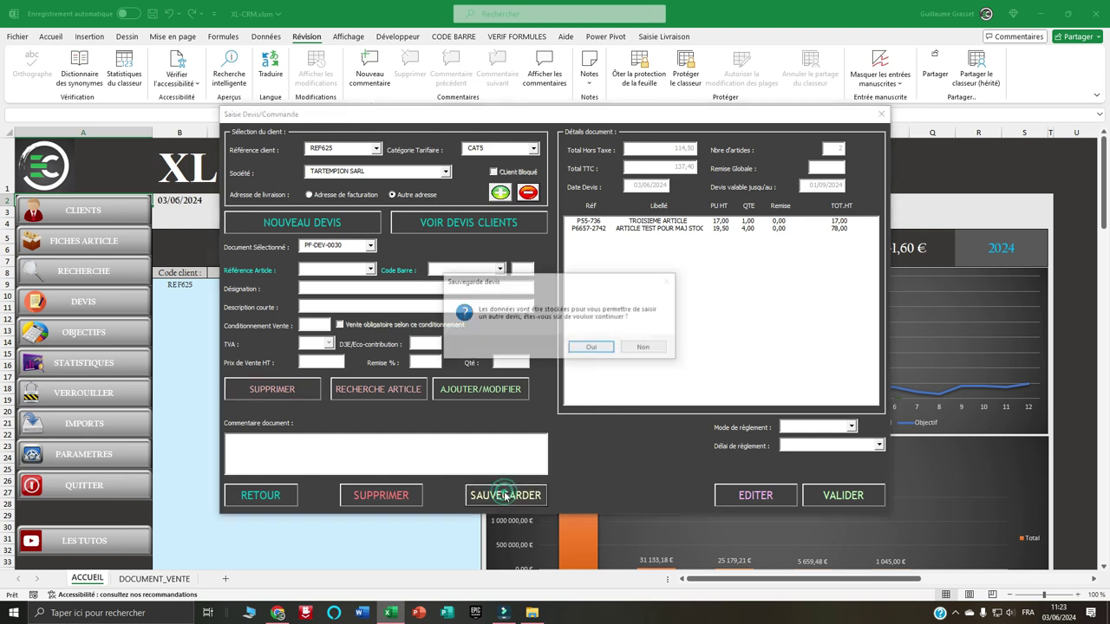
pyautogui.click(593, 348)
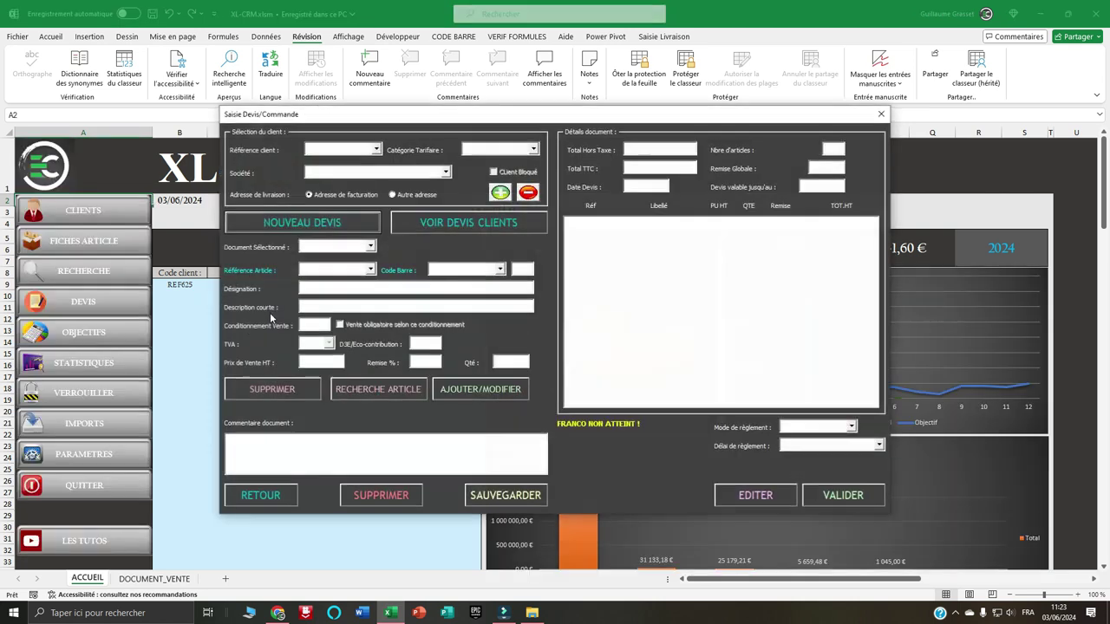
# - Reselect the client TARTEMPION SARL and reopen its saved quote dated 03/06/2024 from the client's document list
pyautogui.click(375, 149)
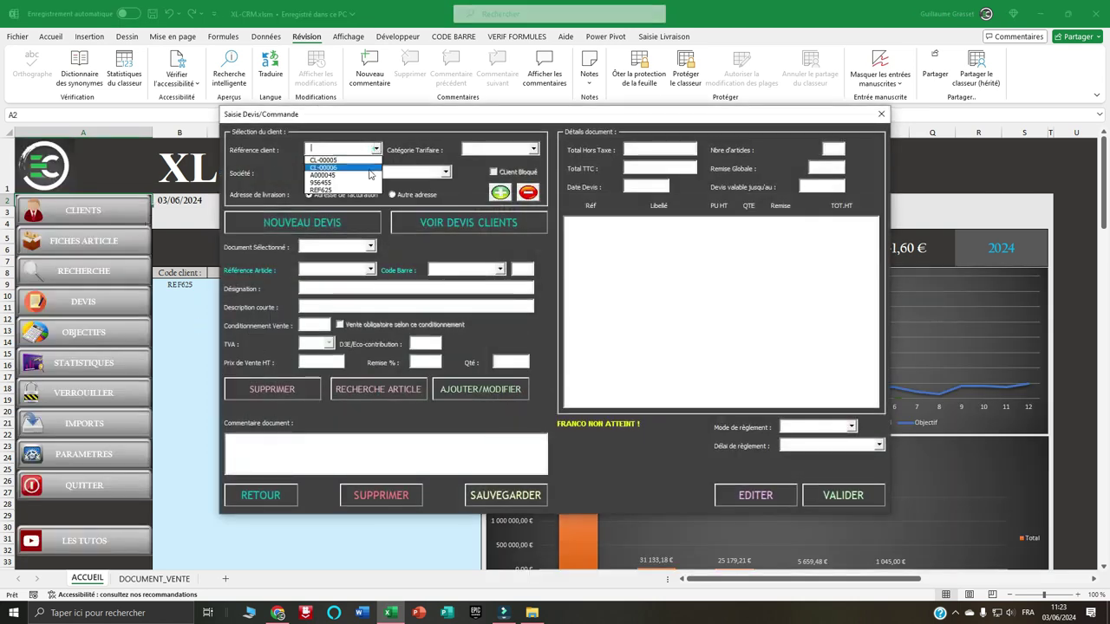
pyautogui.click(354, 189)
pyautogui.click(486, 221)
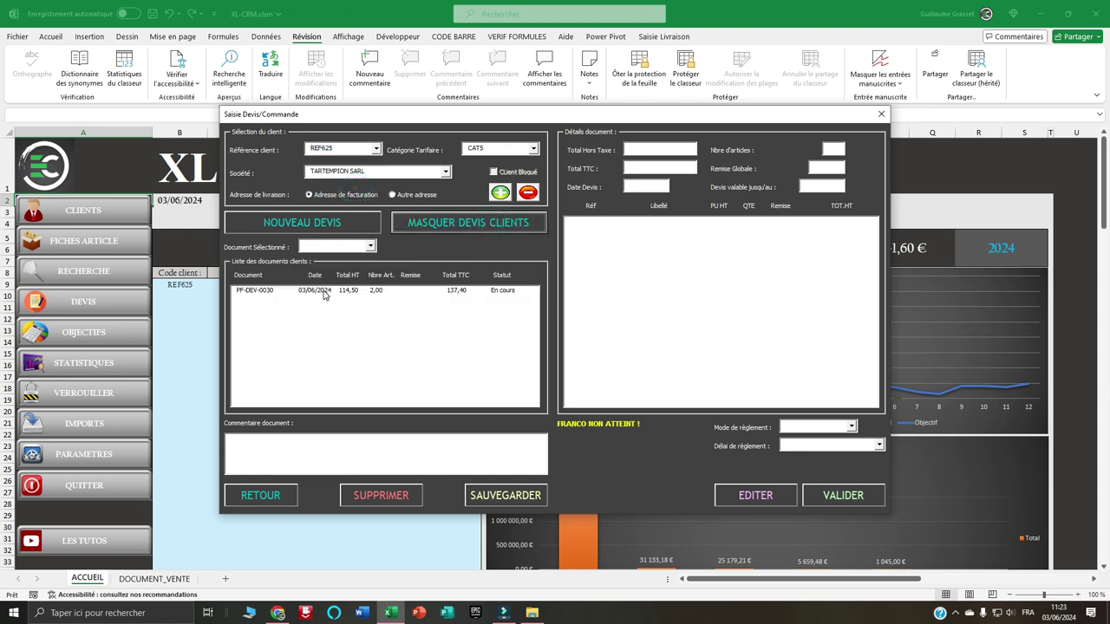
pyautogui.doubleClick(325, 295)
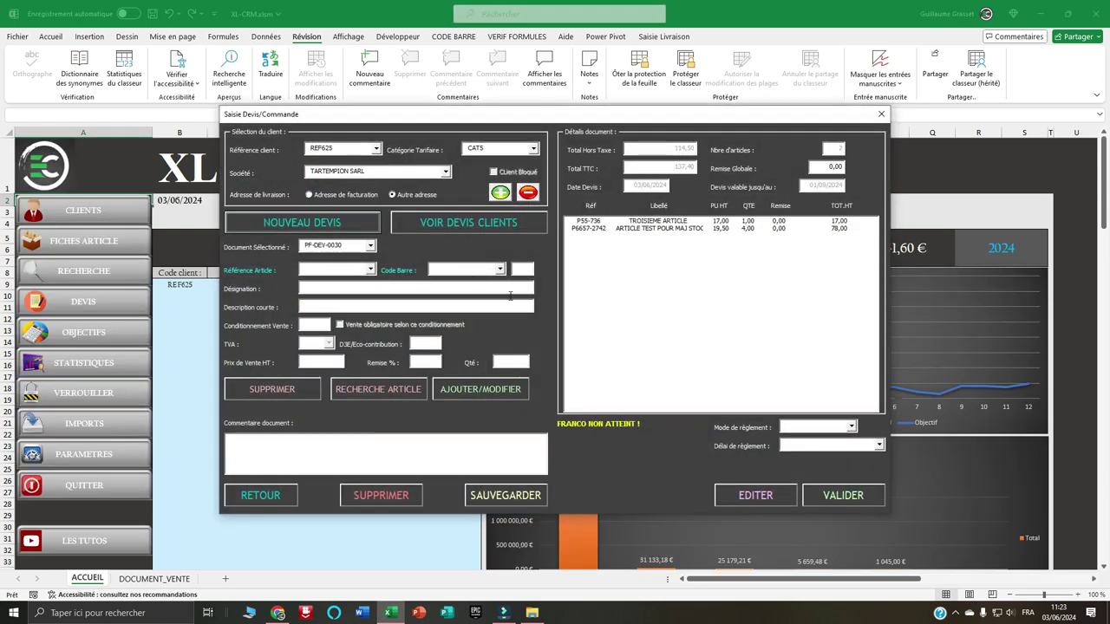
# - Add another line for article P6657-2742 to the quote with a quantity of 25
pyautogui.click(370, 270)
pyautogui.click(328, 288)
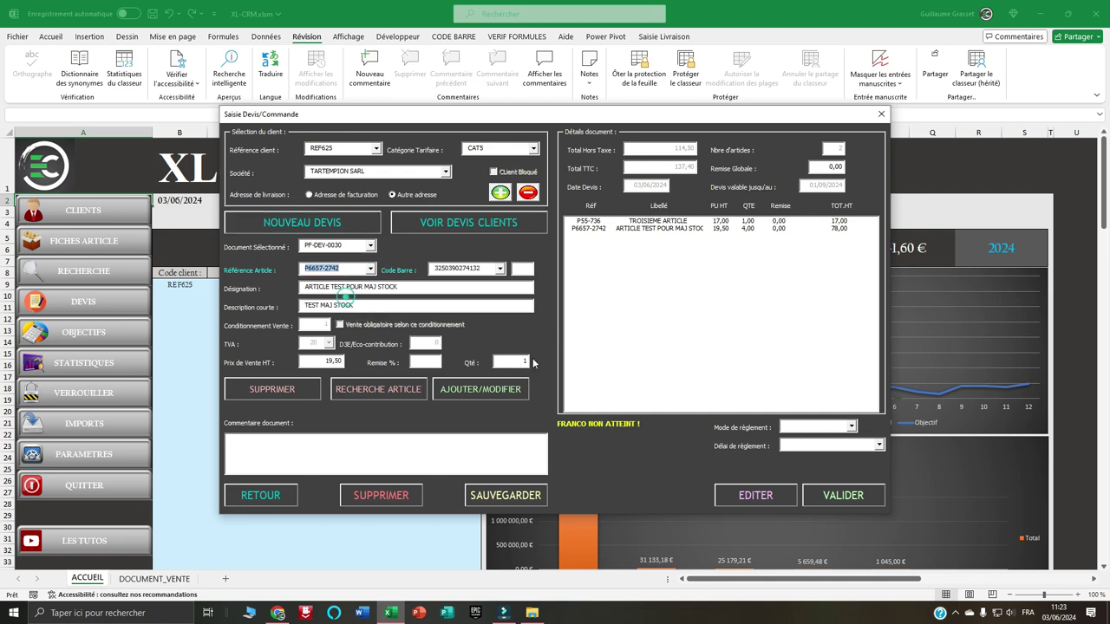
pyautogui.doubleClick(512, 361)
pyautogui.write('25')
pyautogui.click(515, 395)
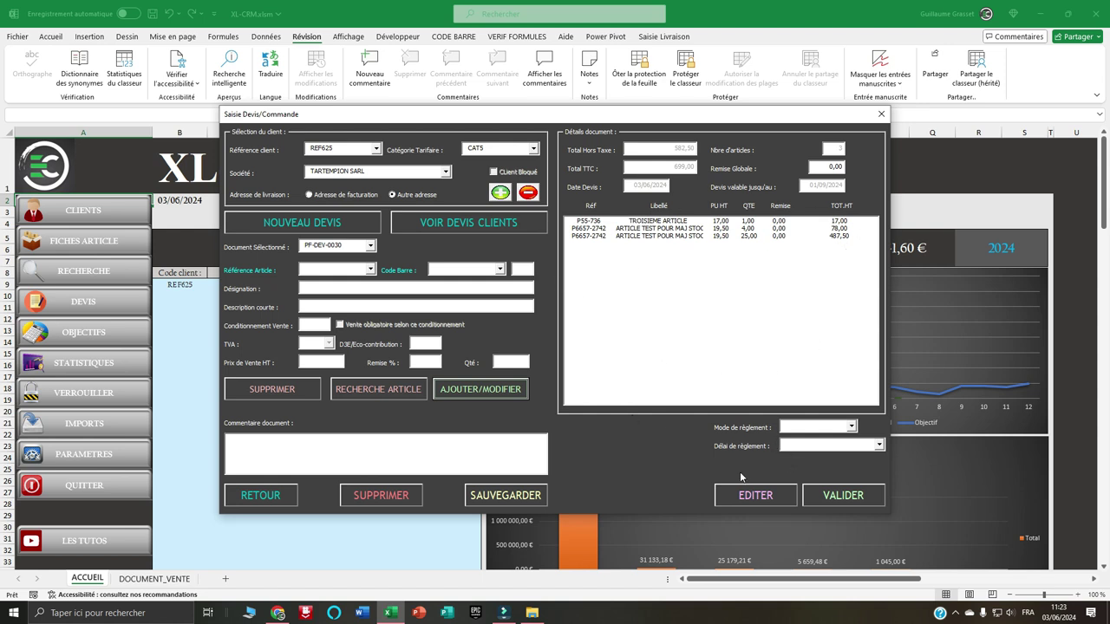
# - Generate the quote as a PDF, view it, and decline sending it by e-mail
pyautogui.click(760, 503)
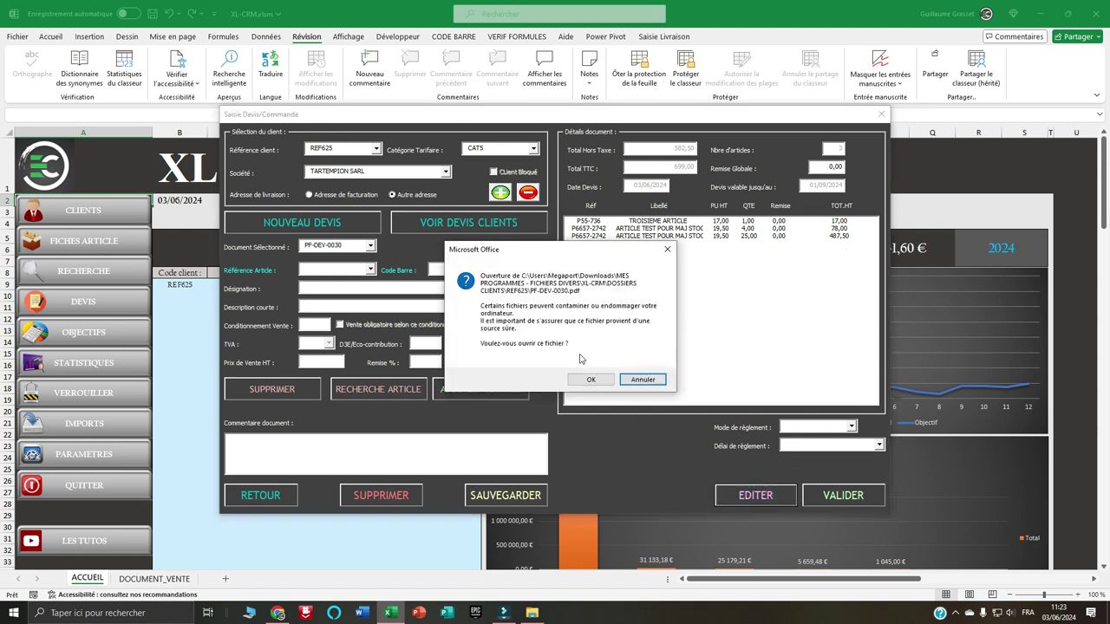
pyautogui.click(588, 381)
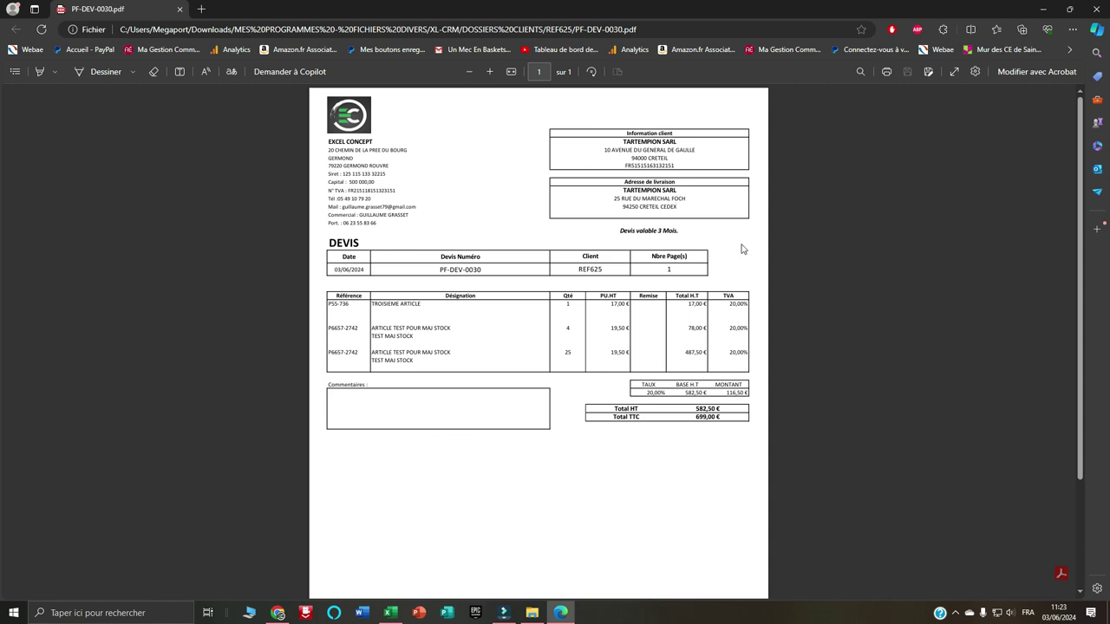
pyautogui.click(1098, 7)
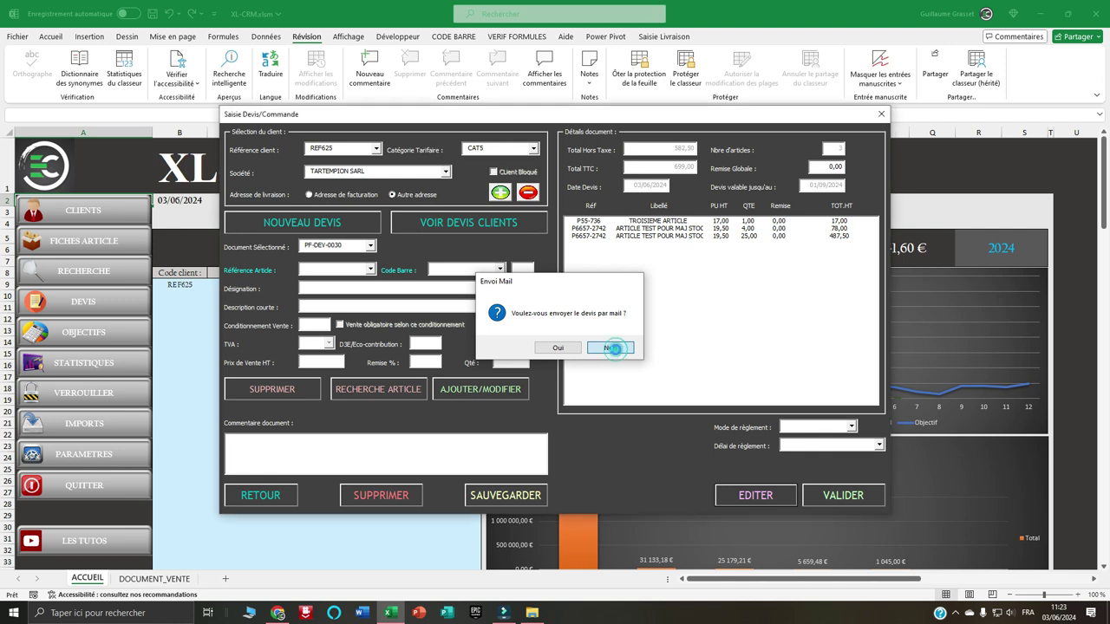
pyautogui.click(612, 347)
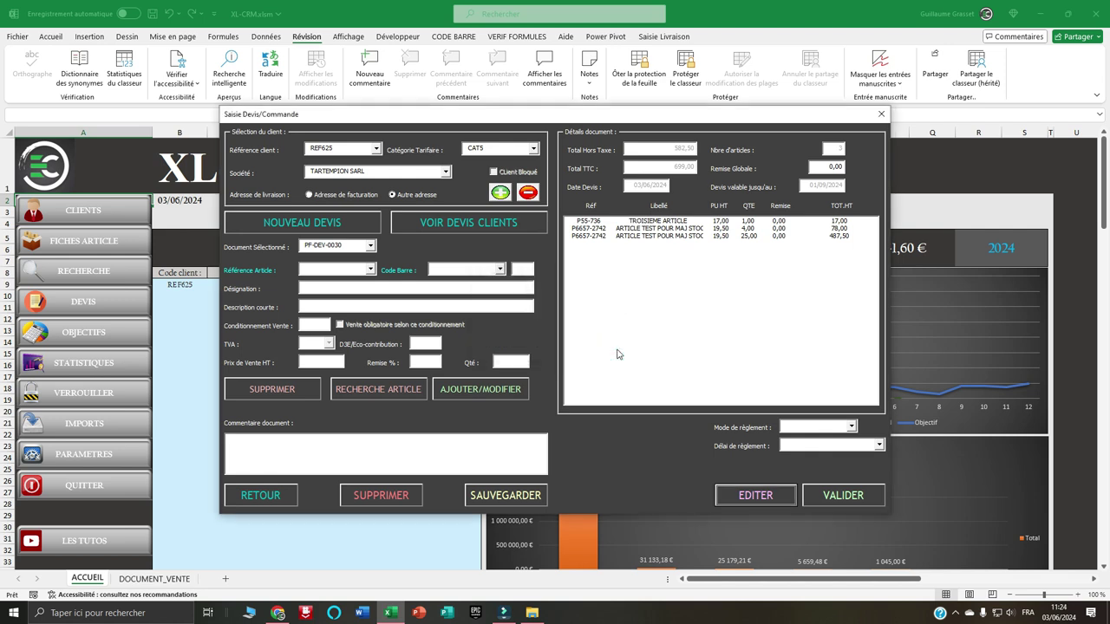
# - Set the payment method to Virement and the payment term to 30 Jours fin de mois
pyautogui.click(851, 426)
pyautogui.click(819, 447)
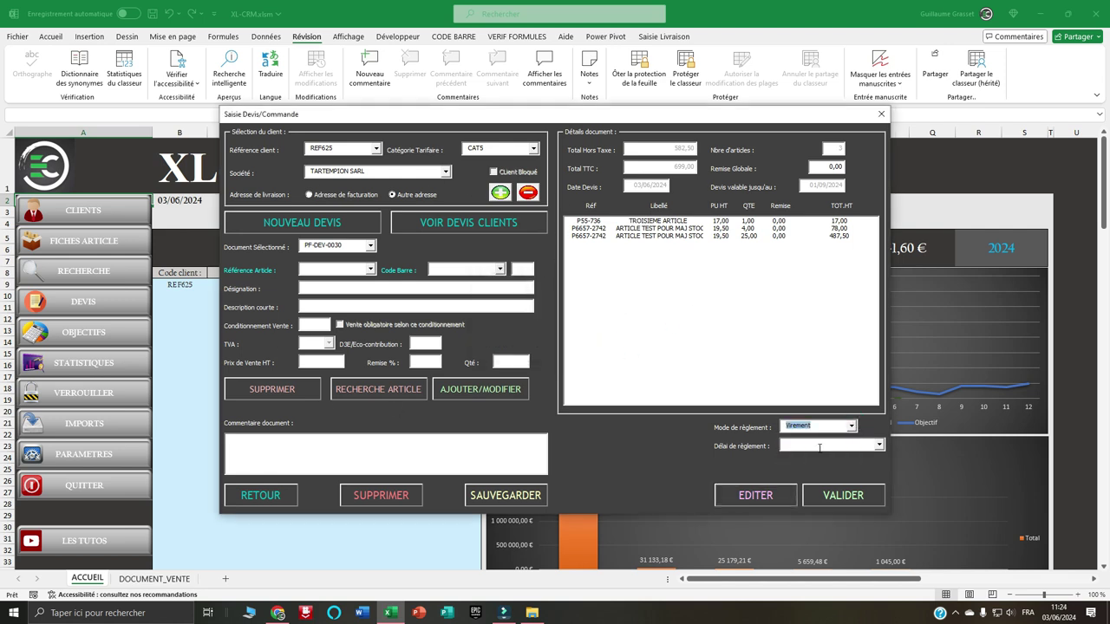
pyautogui.click(878, 444)
pyautogui.click(838, 469)
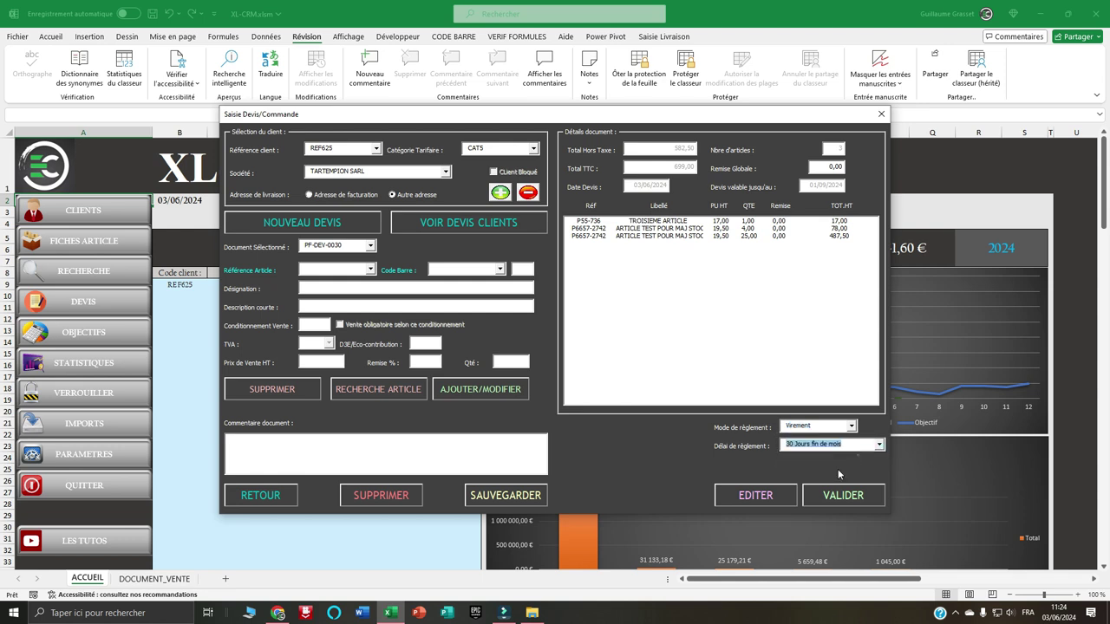
# - Validate the quote as an order, view the order PDF, and decline sending it by e-mail
pyautogui.click(841, 495)
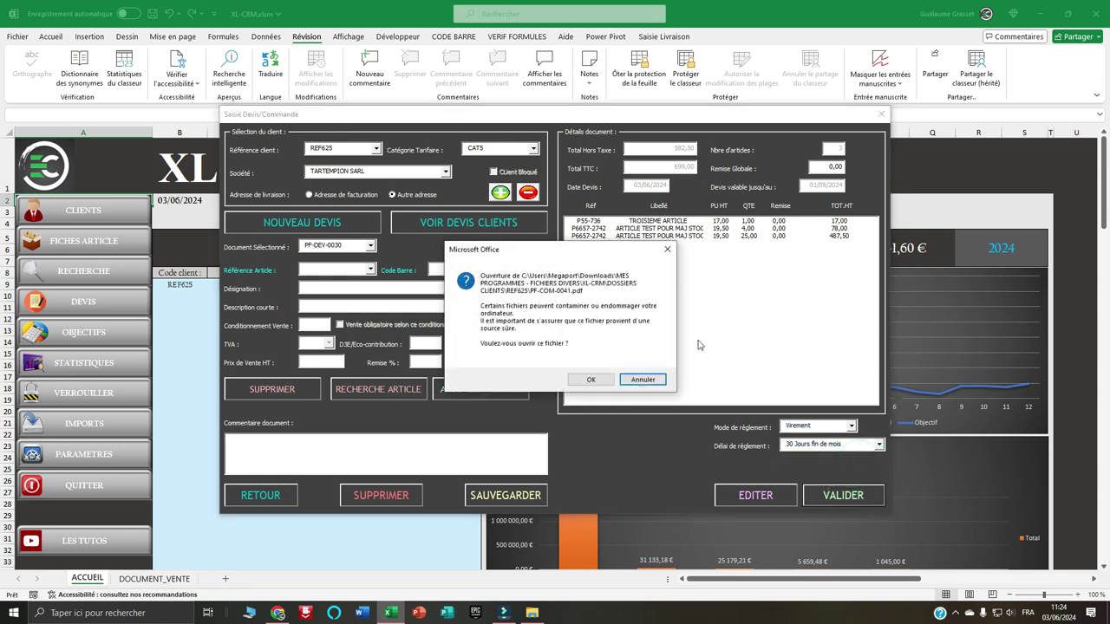
pyautogui.click(591, 379)
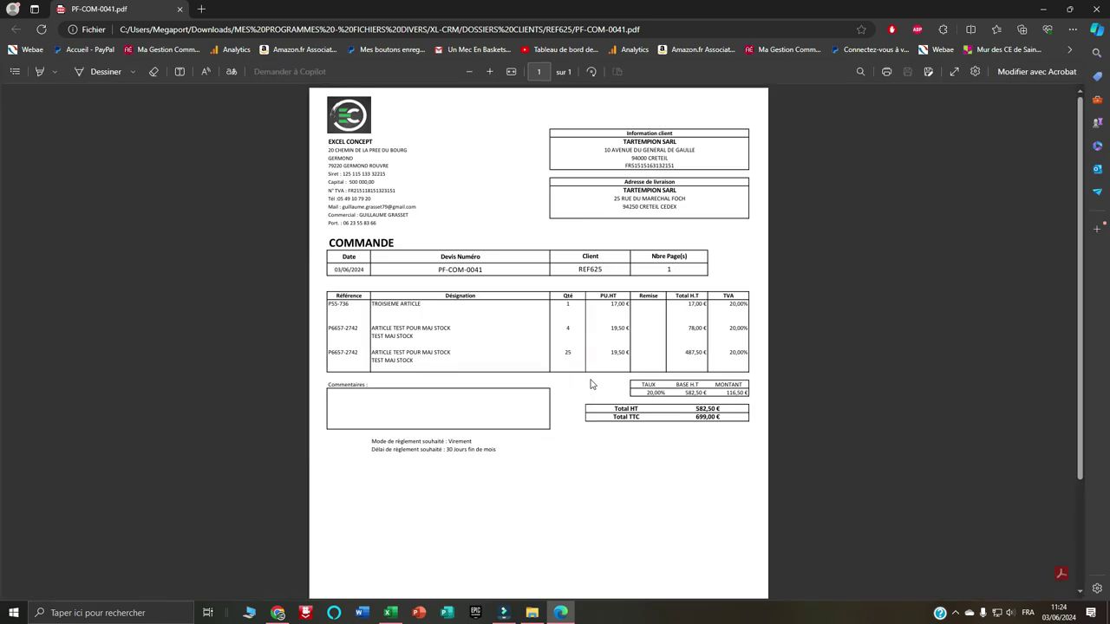
pyautogui.click(1094, 8)
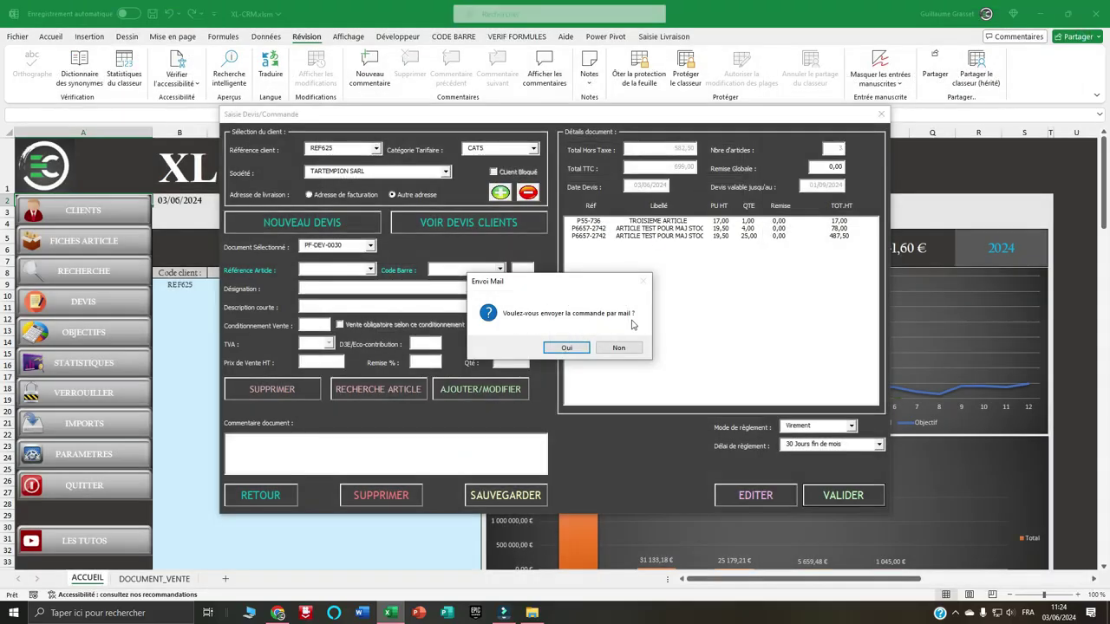
pyautogui.click(619, 348)
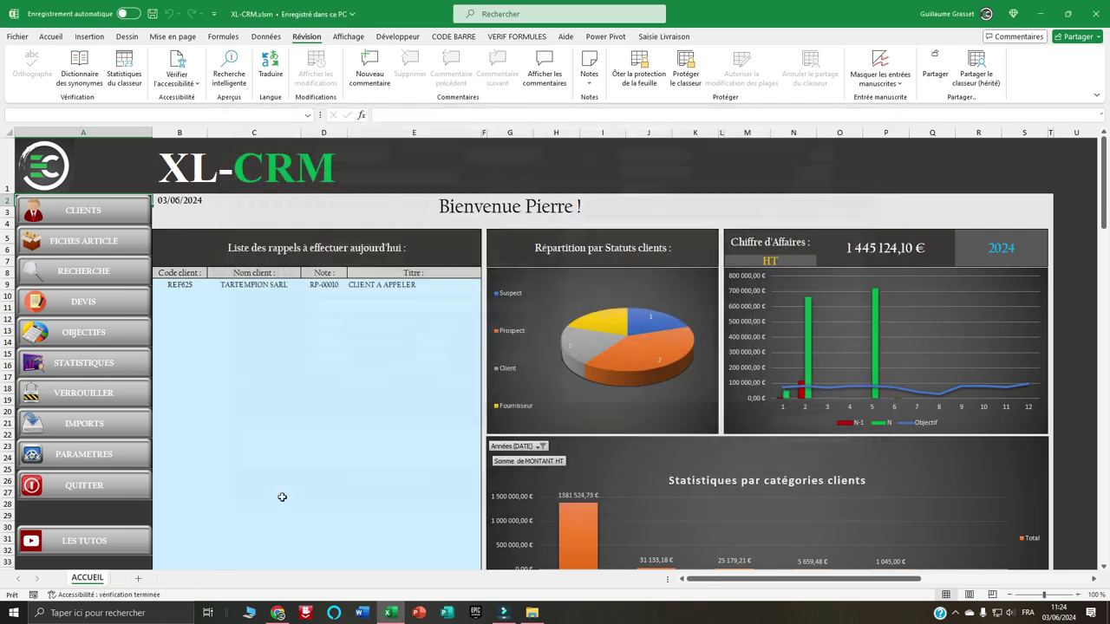
# - Open the TARTEMPION SARL client record and display its orders
pyautogui.click(83, 219)
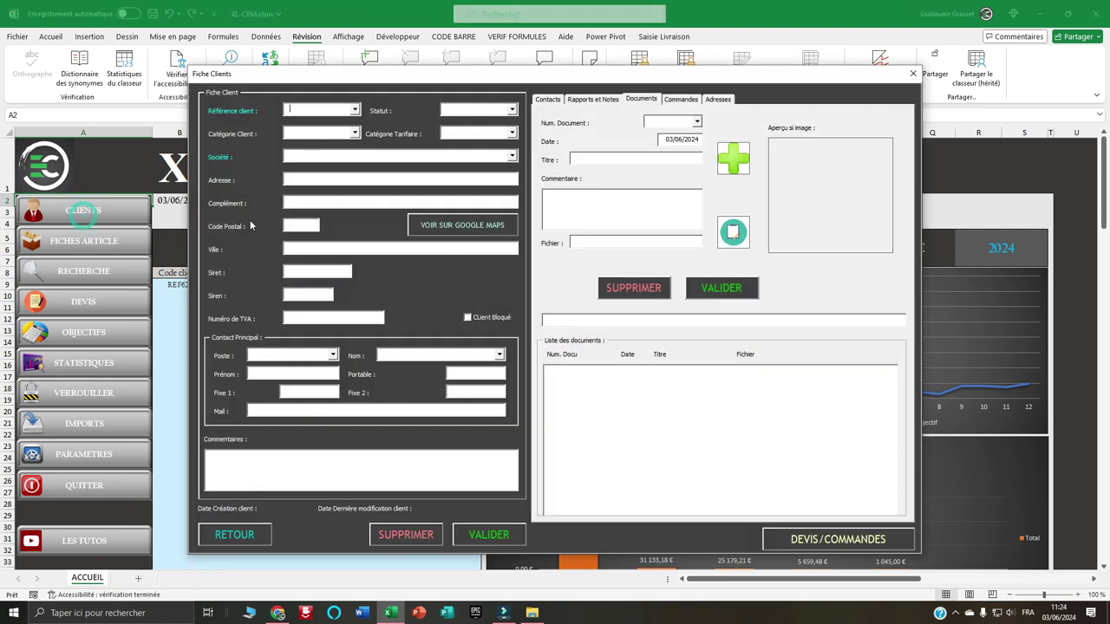
pyautogui.click(353, 112)
pyautogui.click(325, 149)
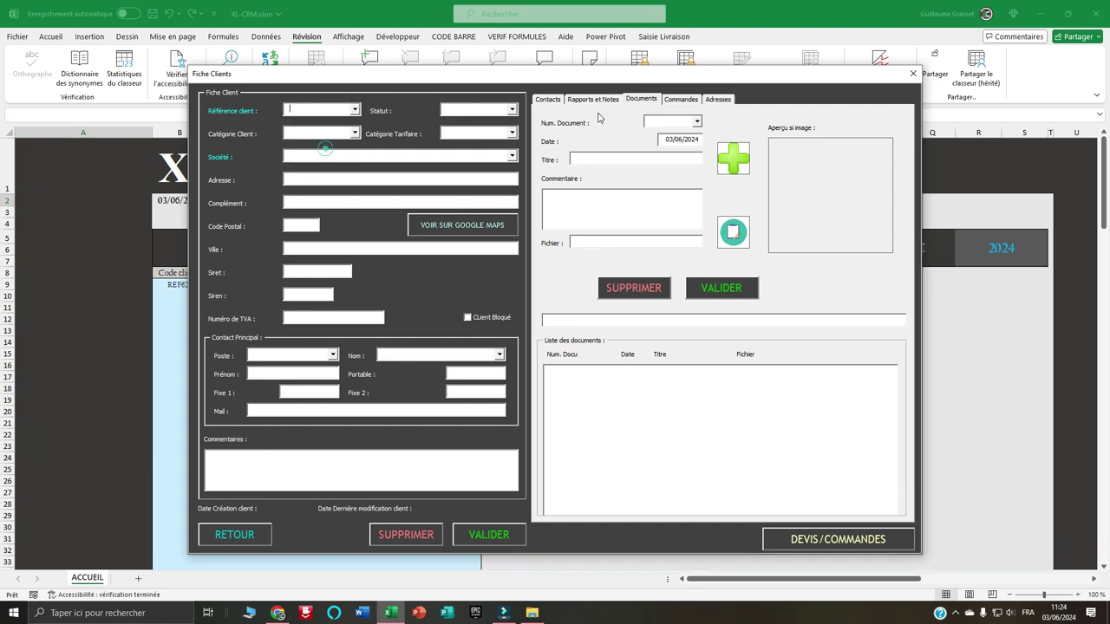
pyautogui.click(680, 99)
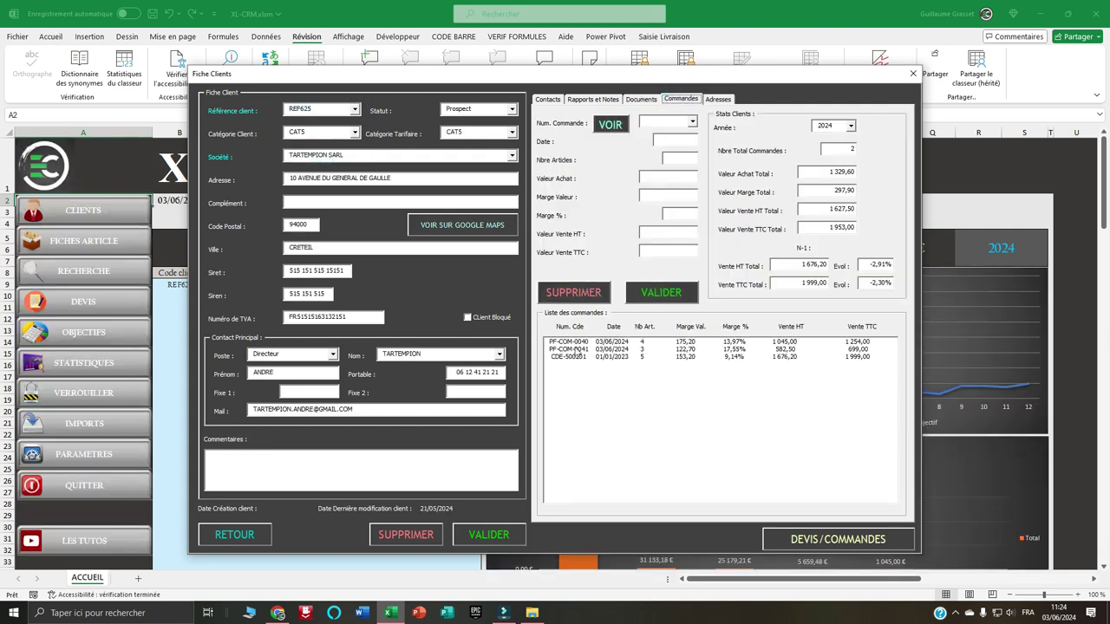
# - Load the first order in the client's order list and view its PDF
pyautogui.click(570, 341)
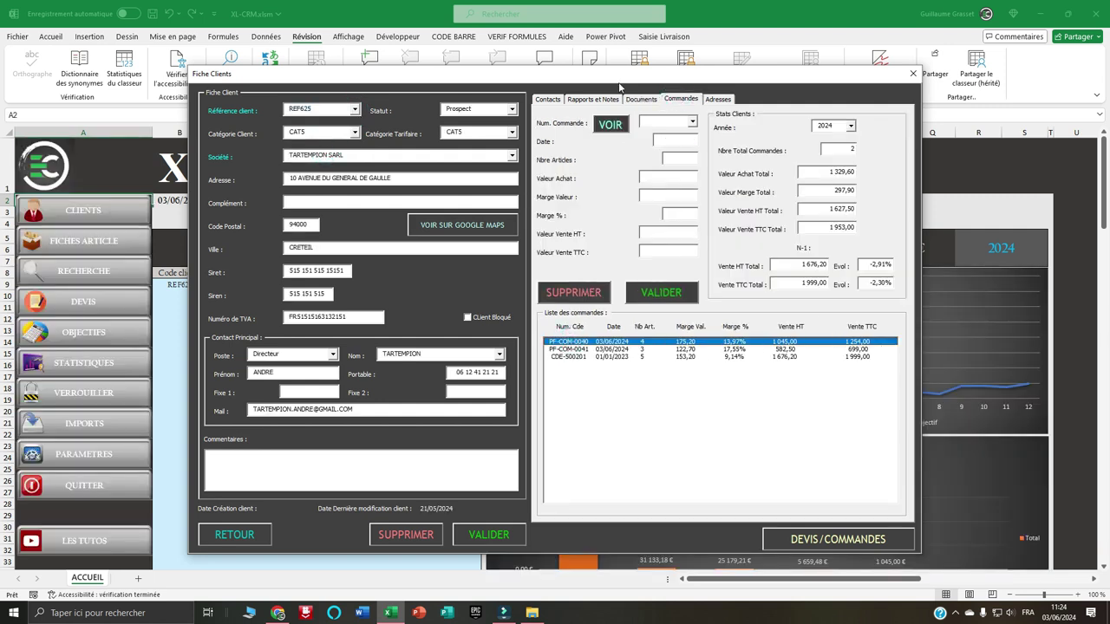
pyautogui.doubleClick(685, 344)
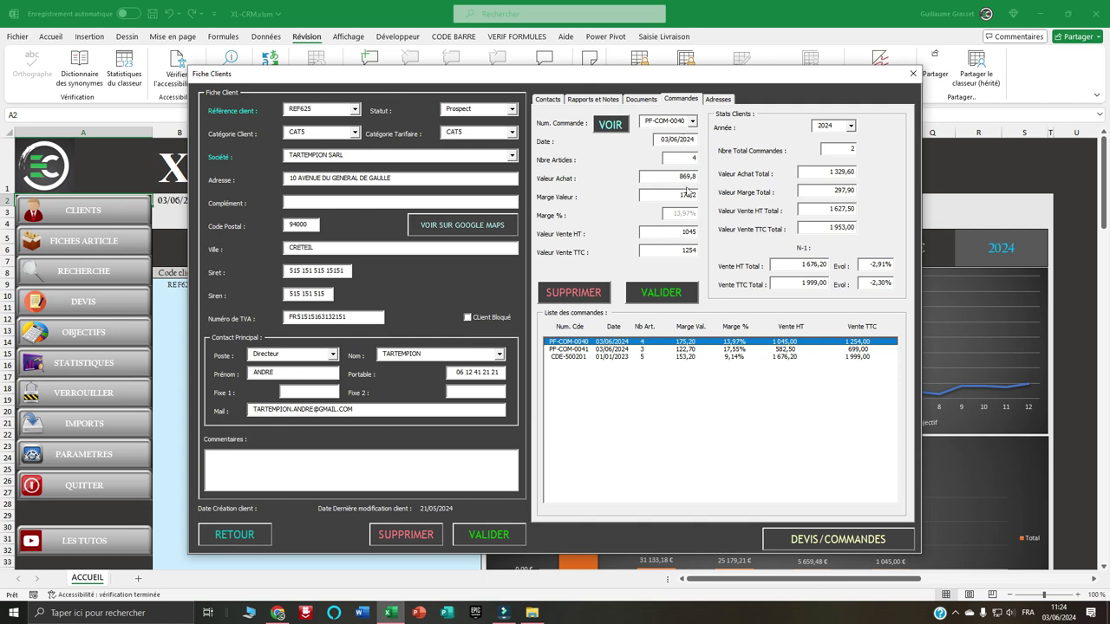
pyautogui.click(629, 129)
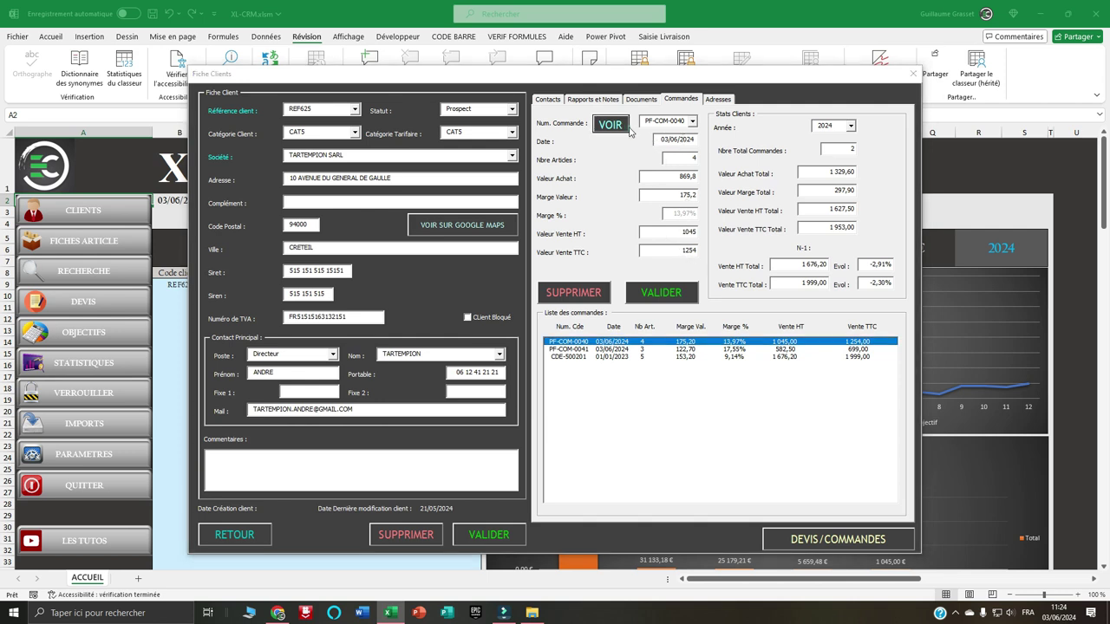
pyautogui.click(590, 378)
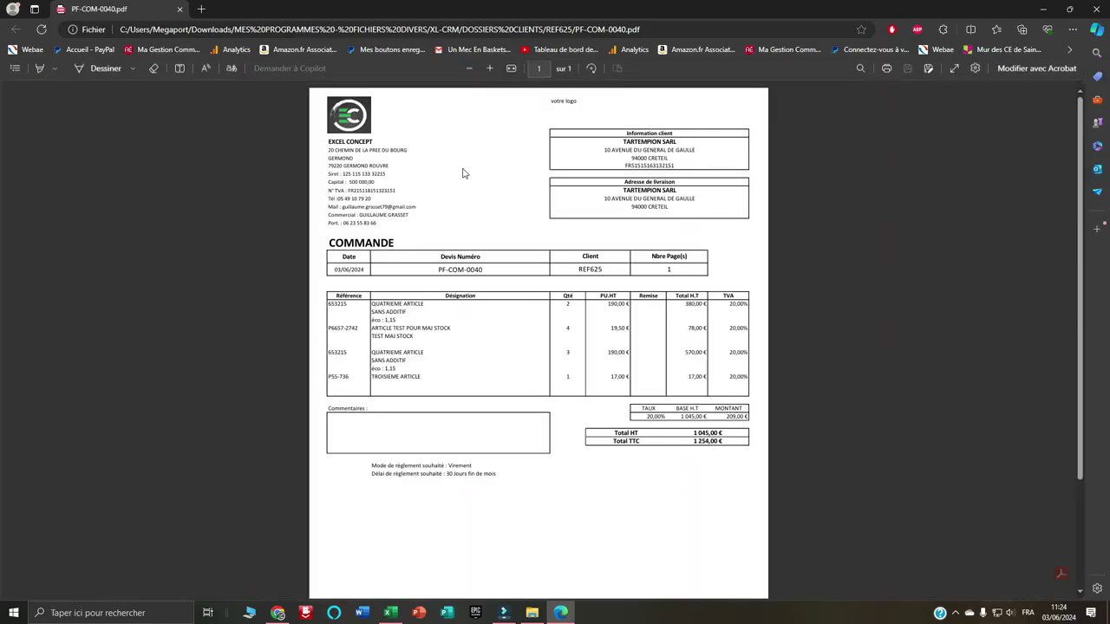
pyautogui.click(1096, 10)
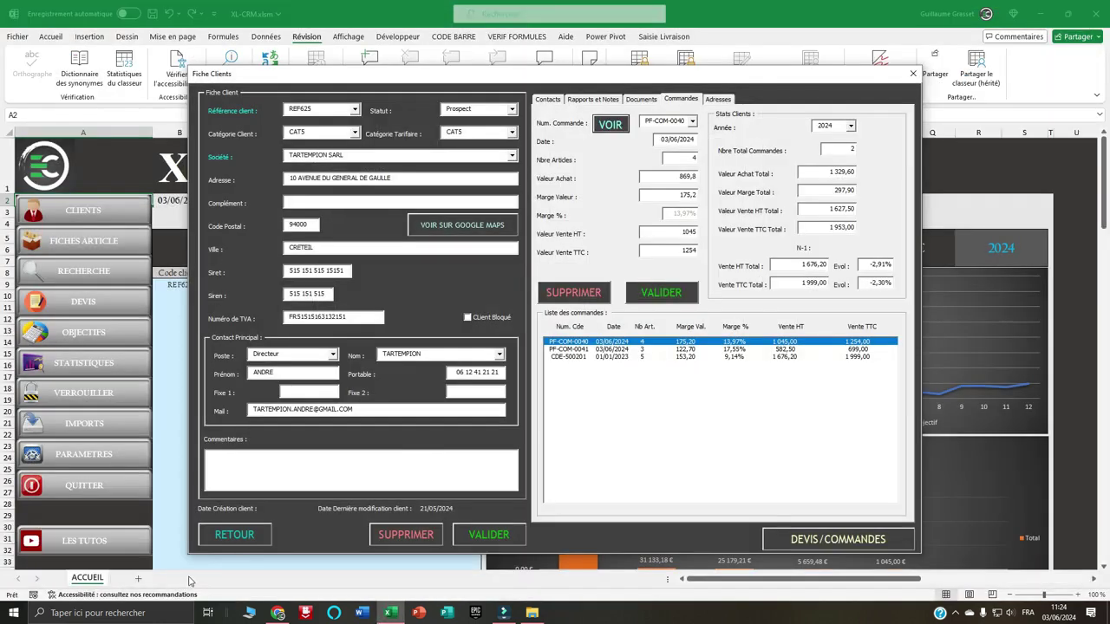
# - Return from the client record to the home sheet and display the available statistics choices
pyautogui.click(237, 537)
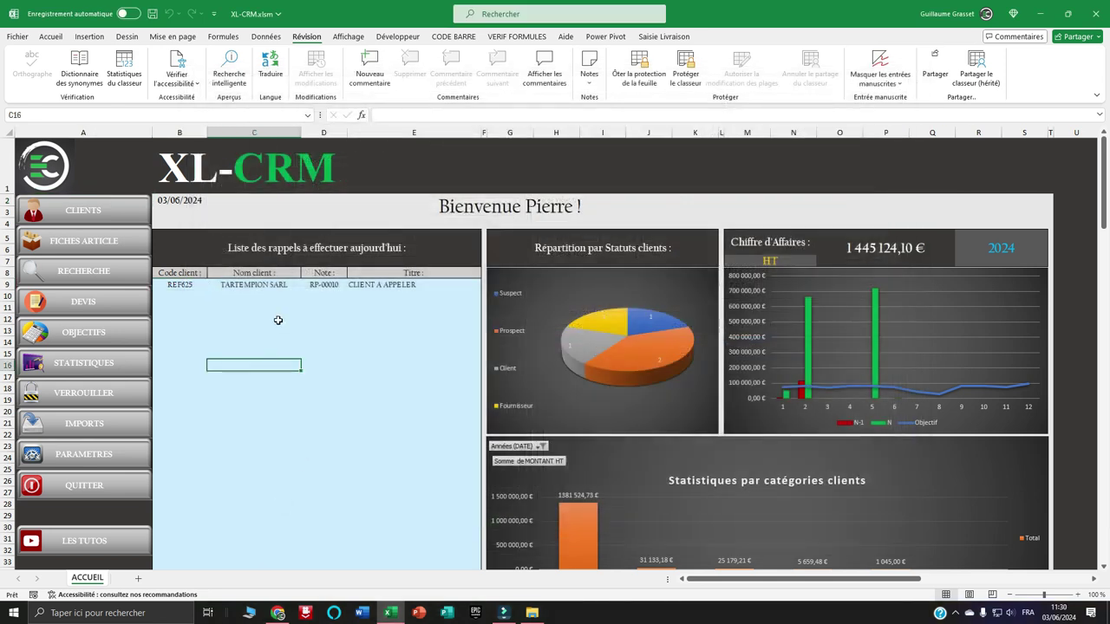
pyautogui.click(100, 366)
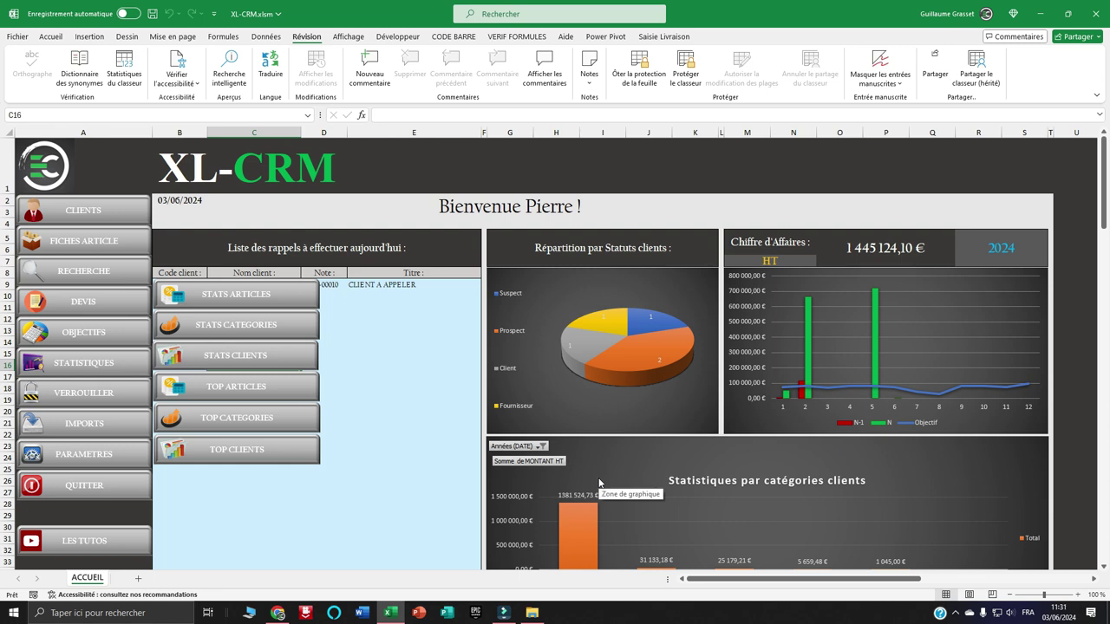
# - Open the article statistics and display the pivot table's field list to examine its filters, rows, columns and values
pyautogui.click(236, 297)
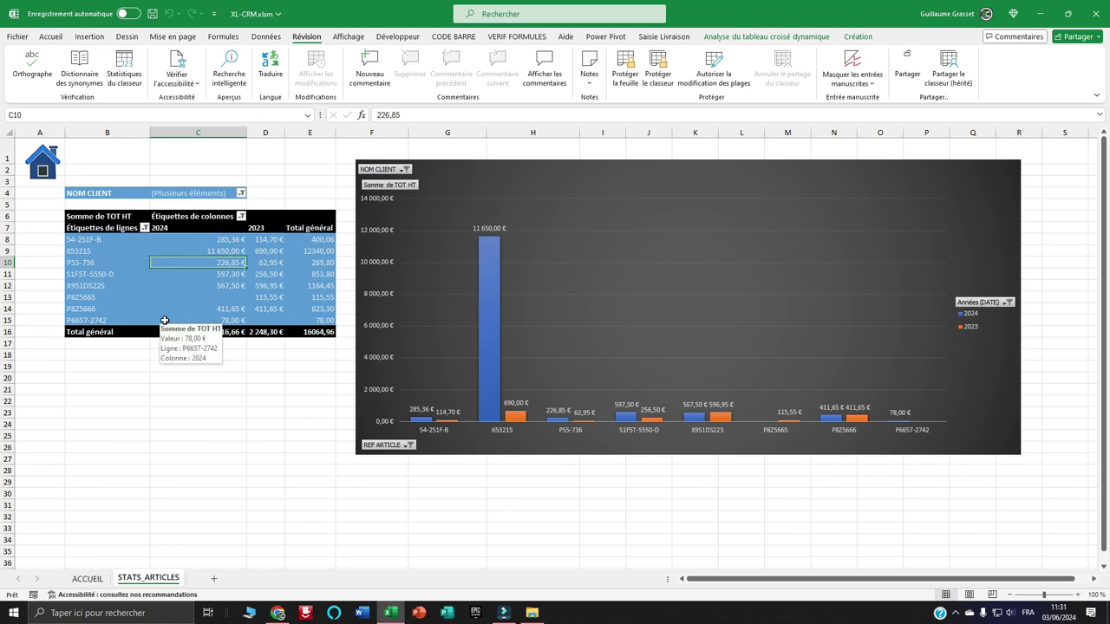
pyautogui.click(95, 278)
pyautogui.click(766, 36)
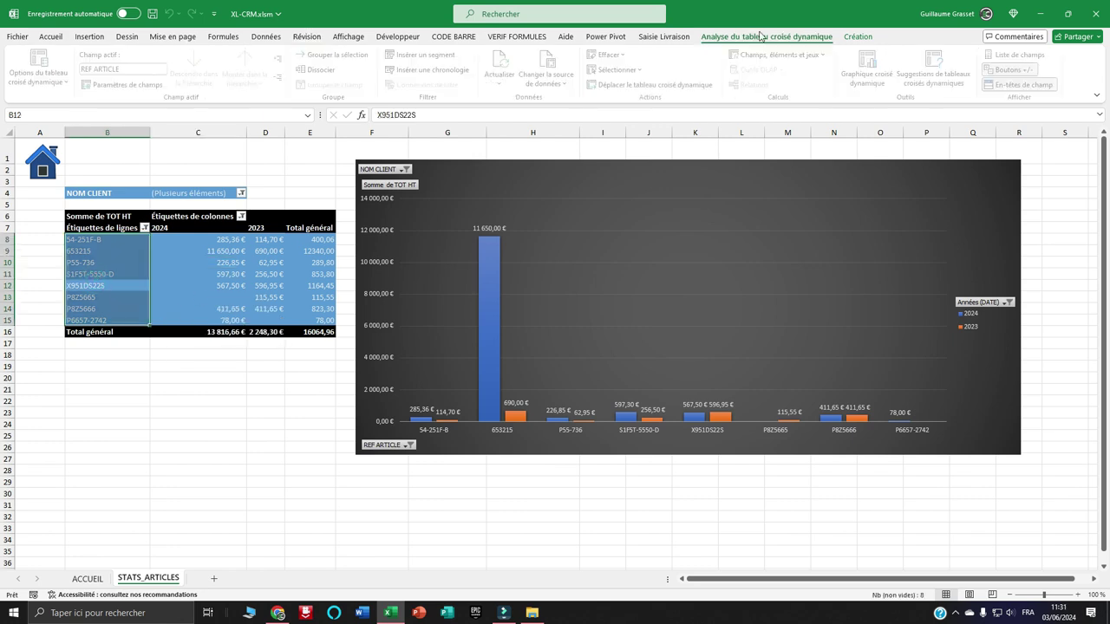
pyautogui.click(1015, 57)
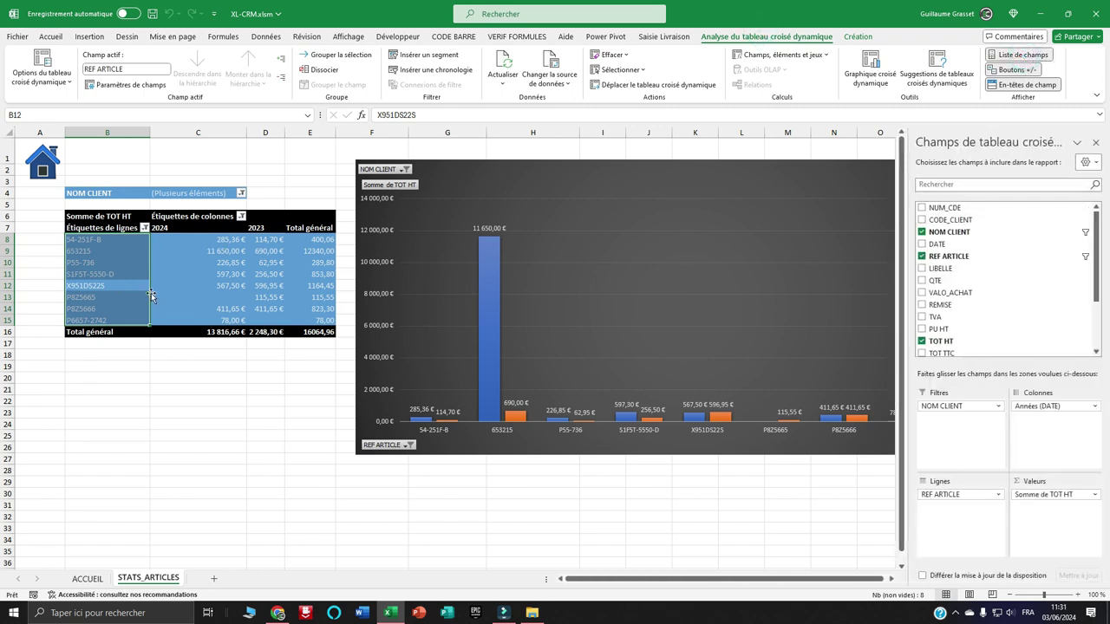
pyautogui.click(217, 274)
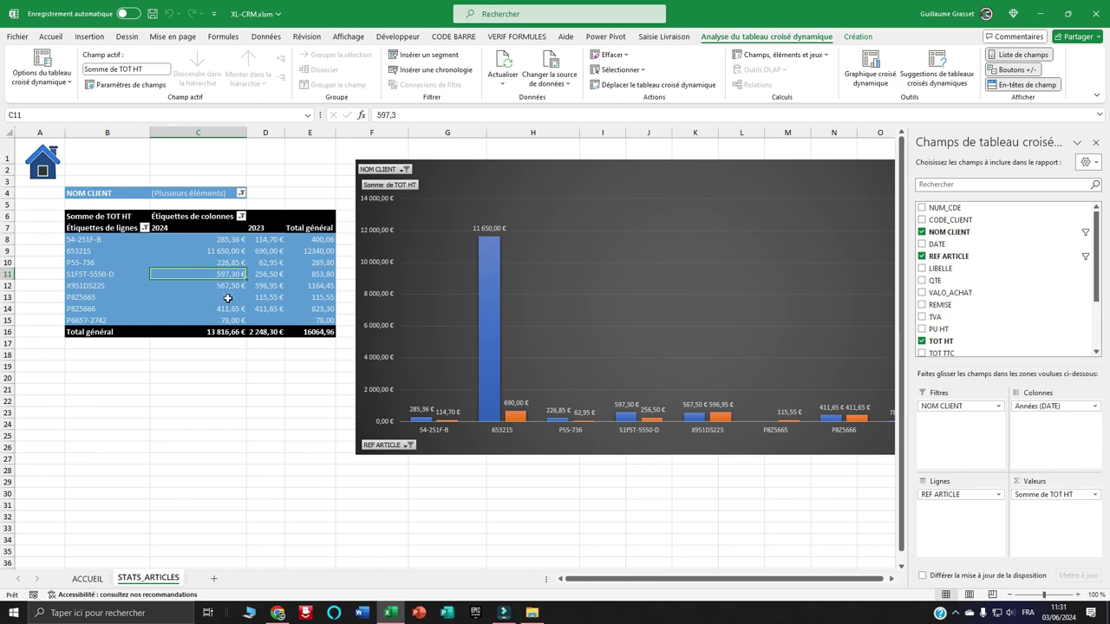
# - Return to the home sheet and open the client statistics
pyautogui.click(35, 170)
pyautogui.click(113, 360)
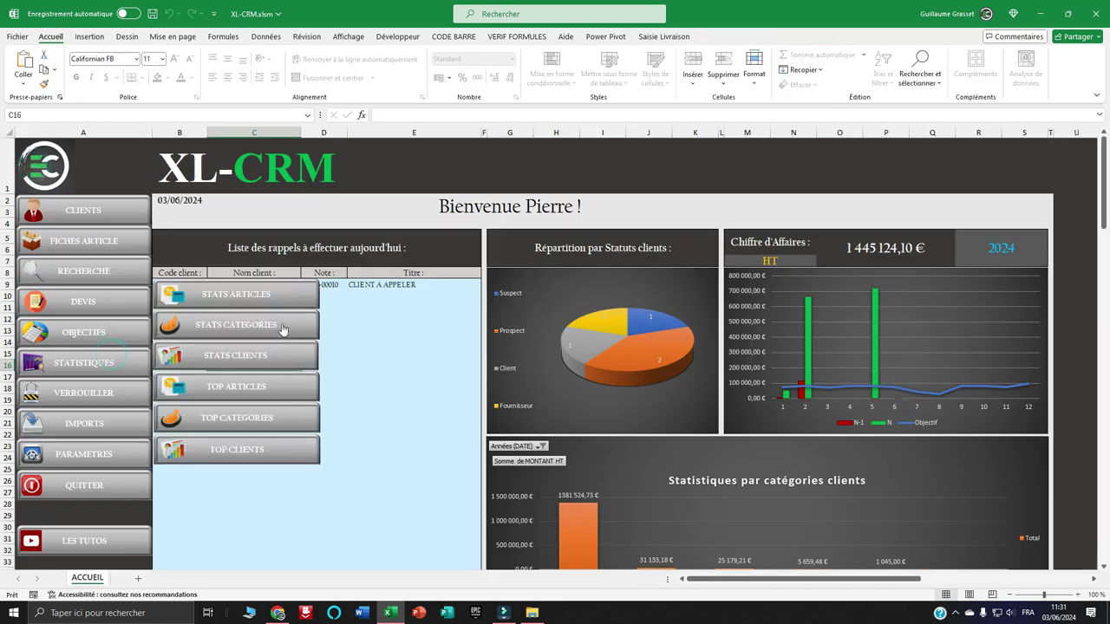
pyautogui.click(254, 354)
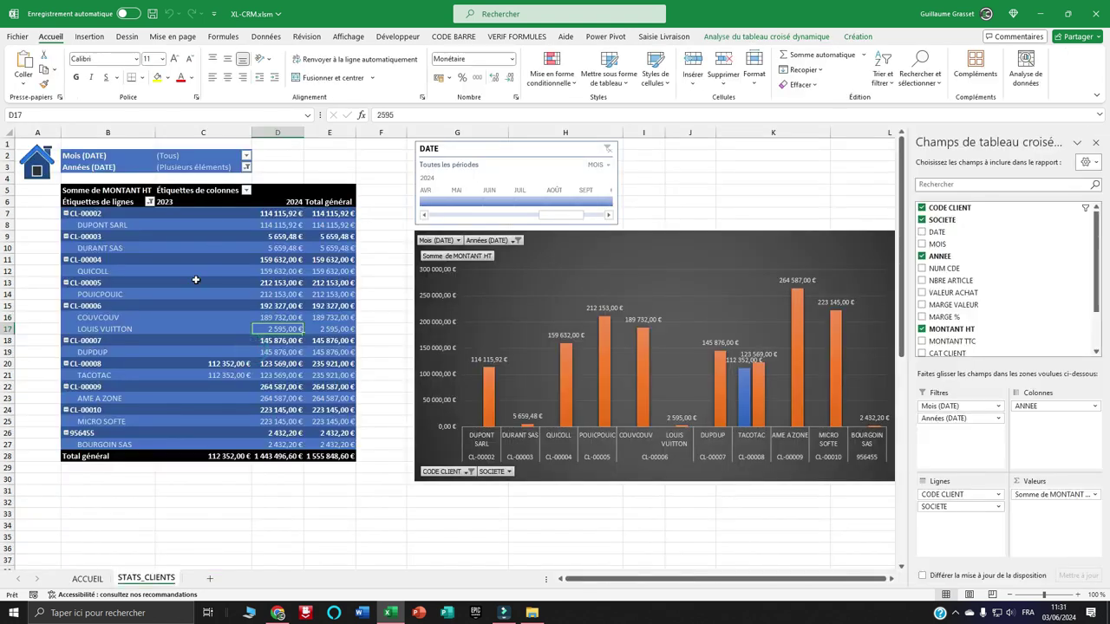